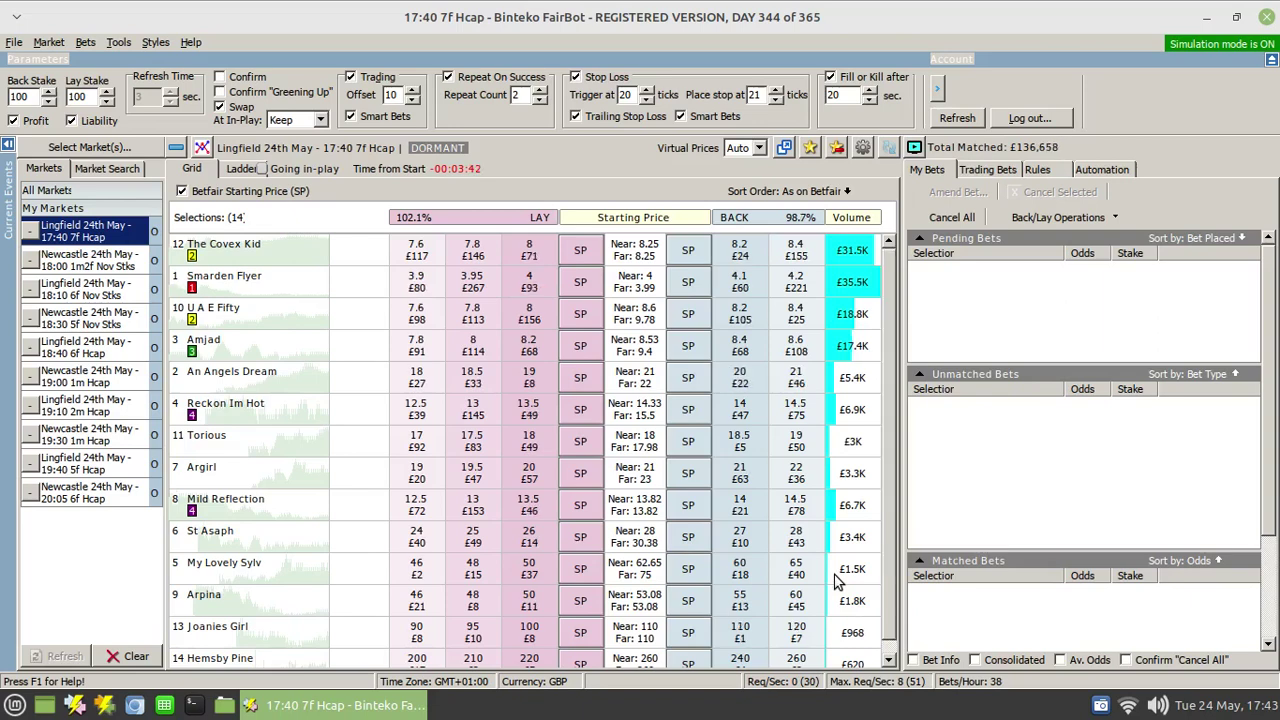
- Review the automation rules of the DEMO - Selection At Runtime strategy in the Strategy Editor, and close the editor
{"action": "left_click", "coordinate": [1090, 172]}
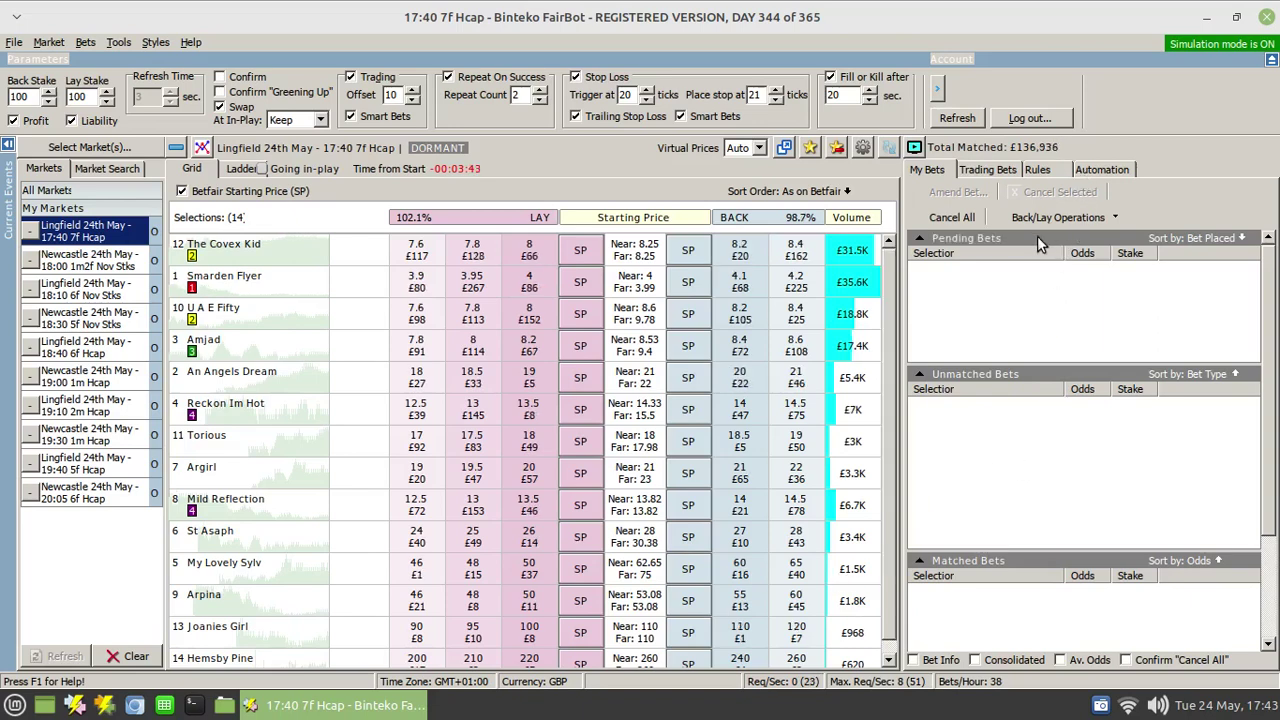
{"action": "left_click", "coordinate": [1060, 246]}
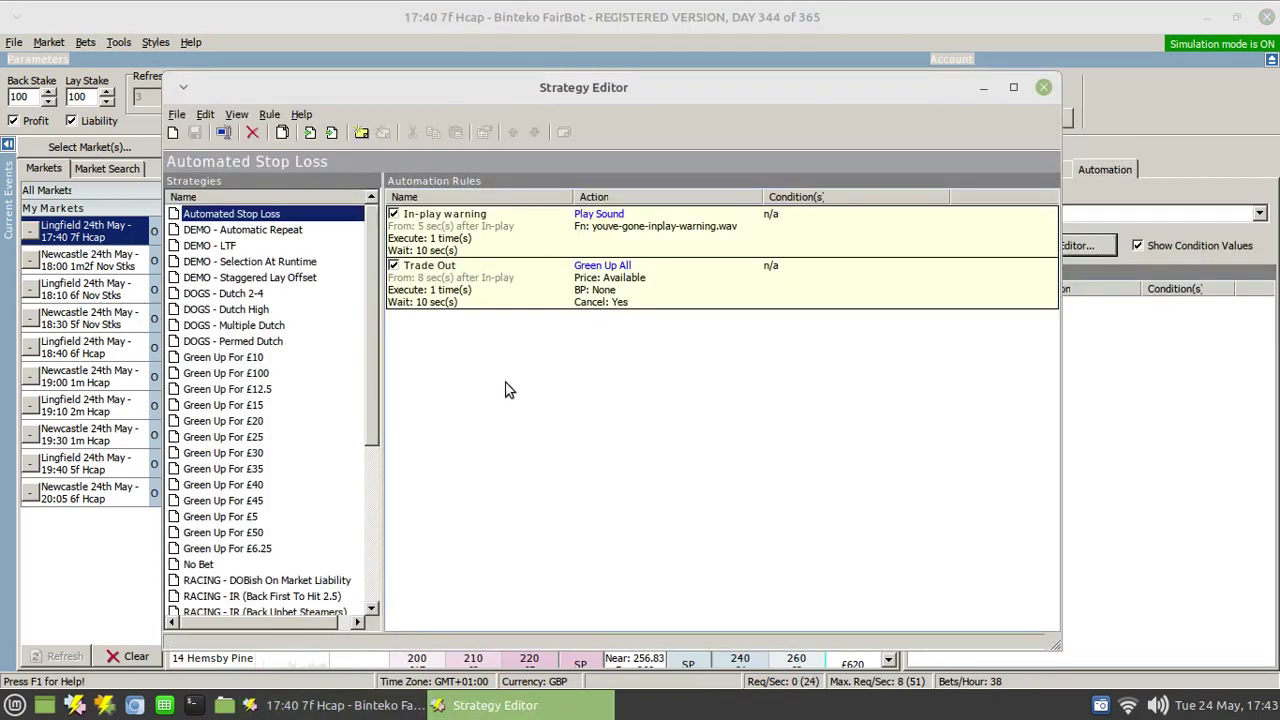
{"action": "left_click", "coordinate": [266, 263]}
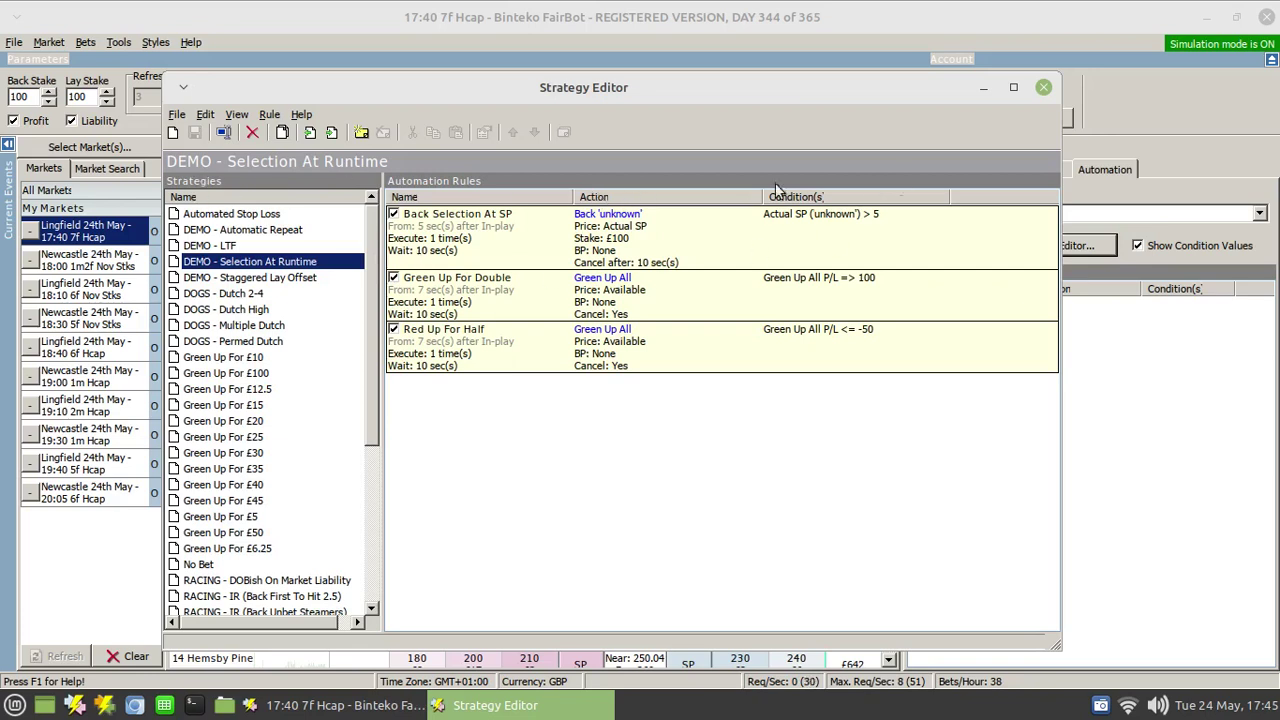
{"action": "left_click", "coordinate": [1042, 89]}
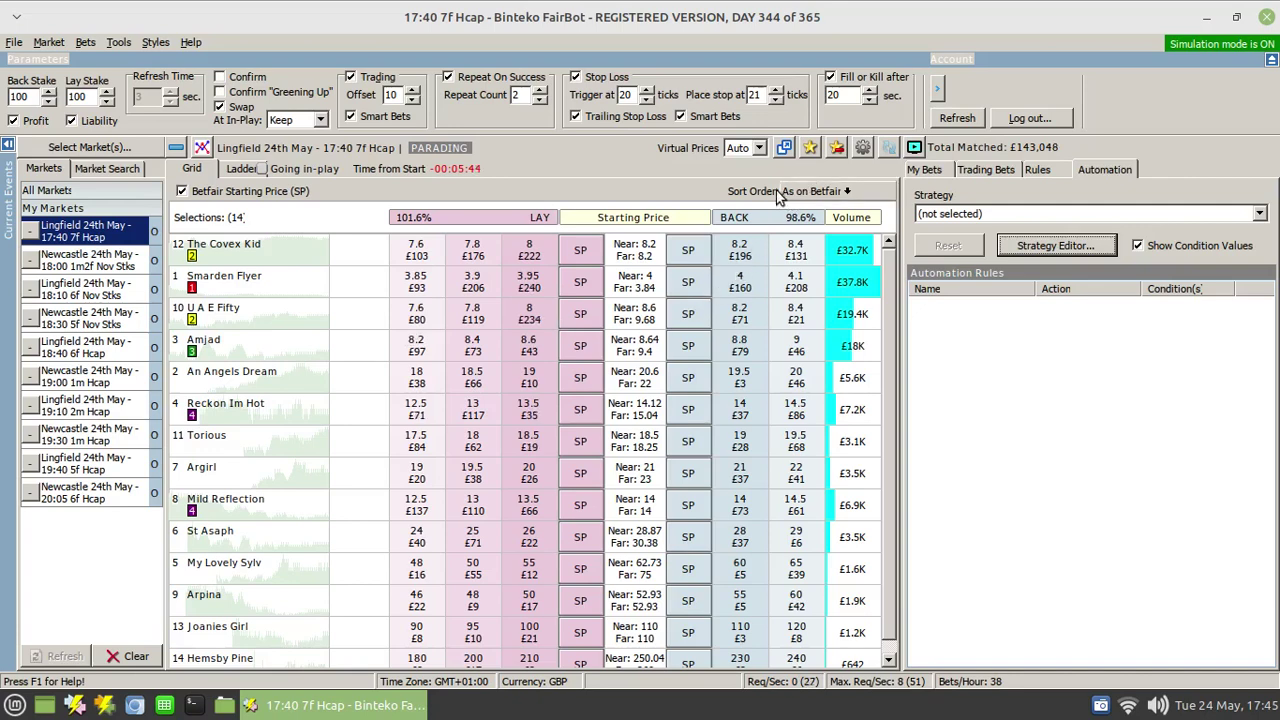
- Assign the DEMO - Selection At Runtime strategy to the four 18:00 to 18:40 markets in the Market Watch List
{"action": "left_click", "coordinate": [810, 147]}
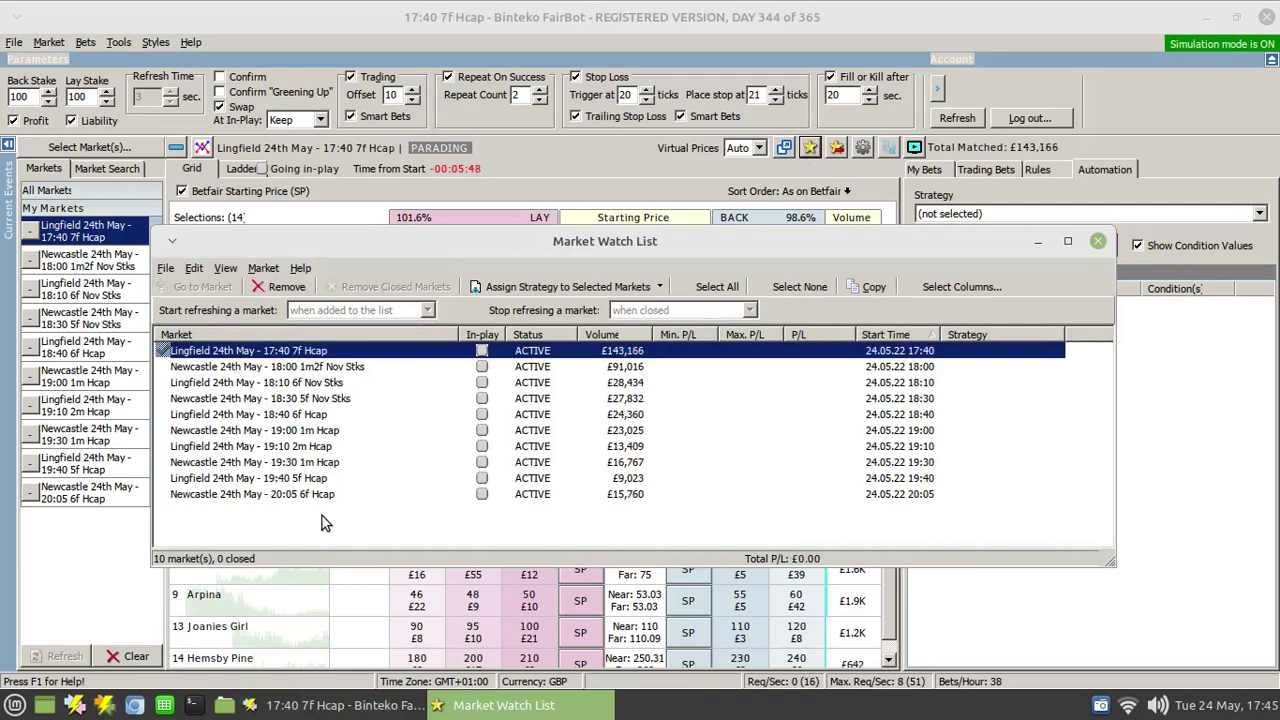
{"action": "left_click", "coordinate": [314, 369]}
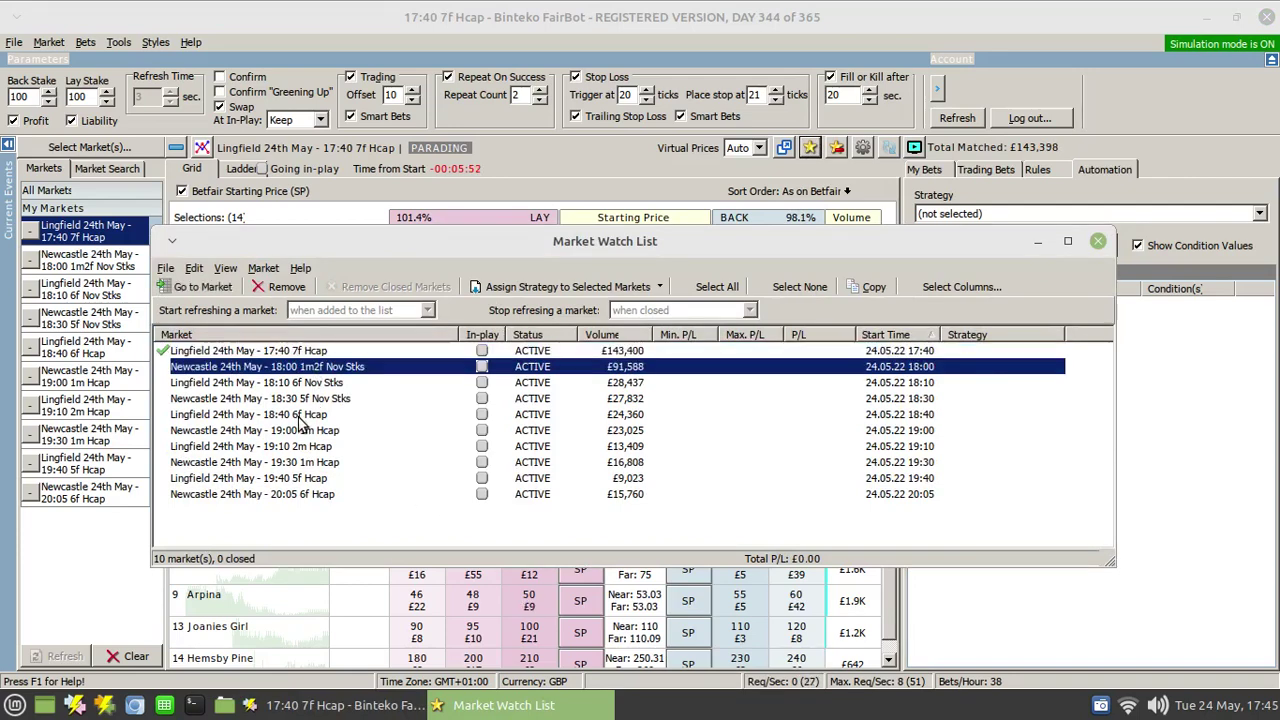
{"action": "left_click", "coordinate": [298, 416], "text": "shift"}
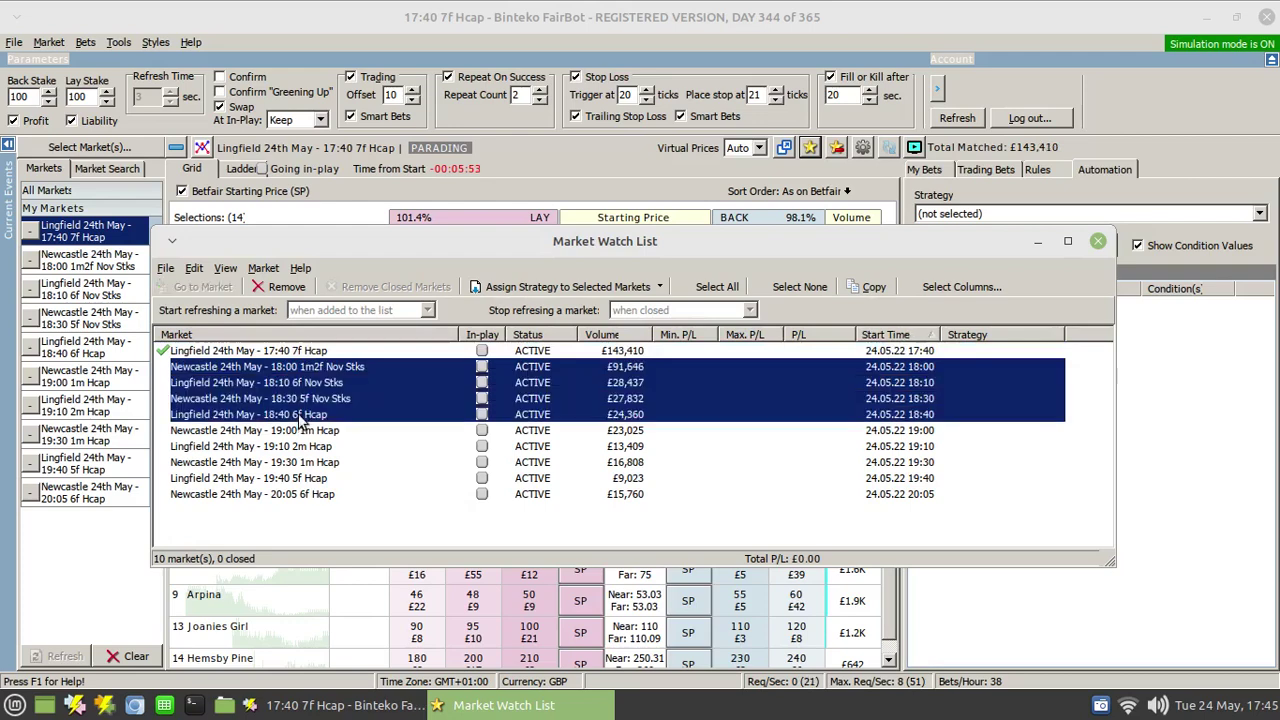
{"action": "left_click", "coordinate": [624, 292]}
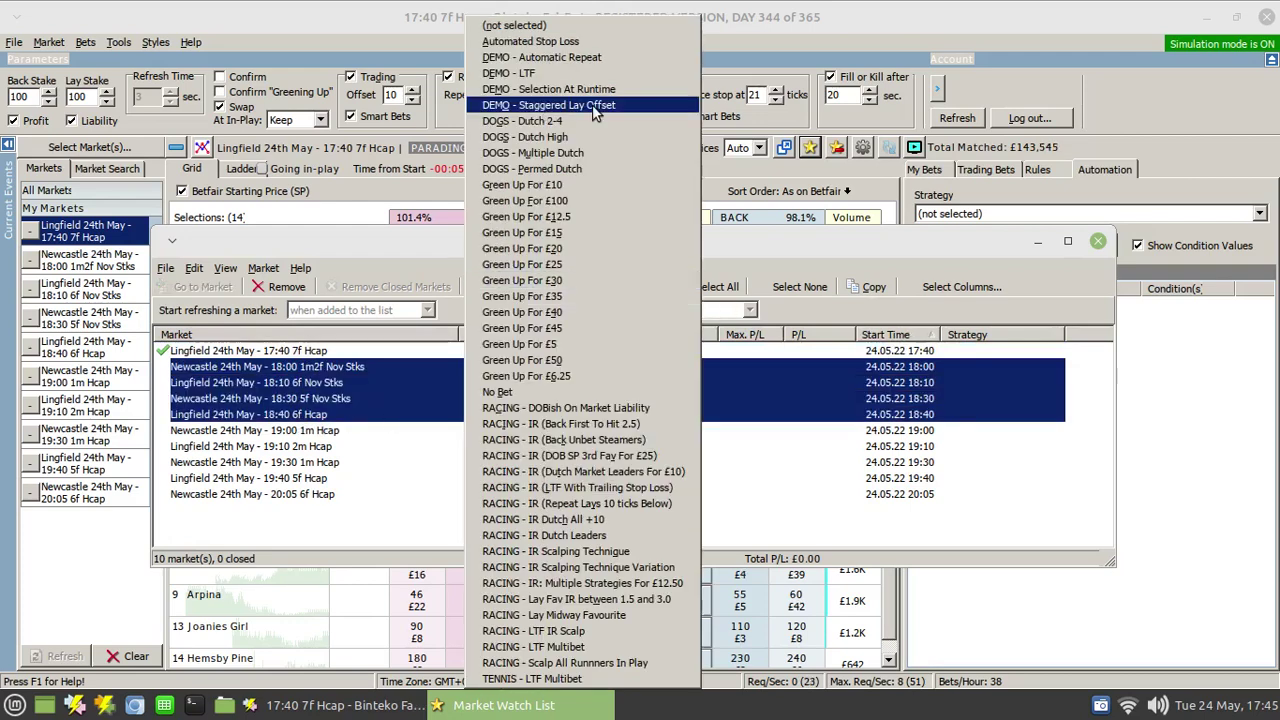
{"action": "left_click", "coordinate": [556, 90]}
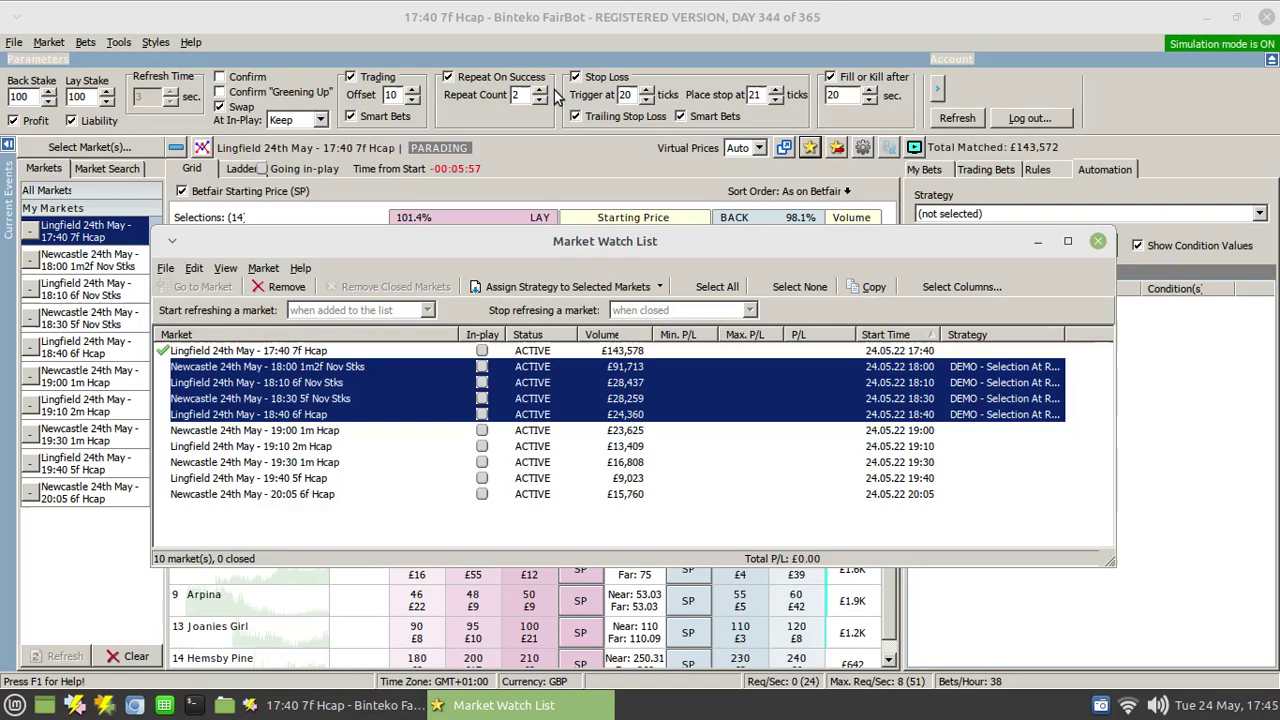
{"action": "left_click", "coordinate": [993, 368]}
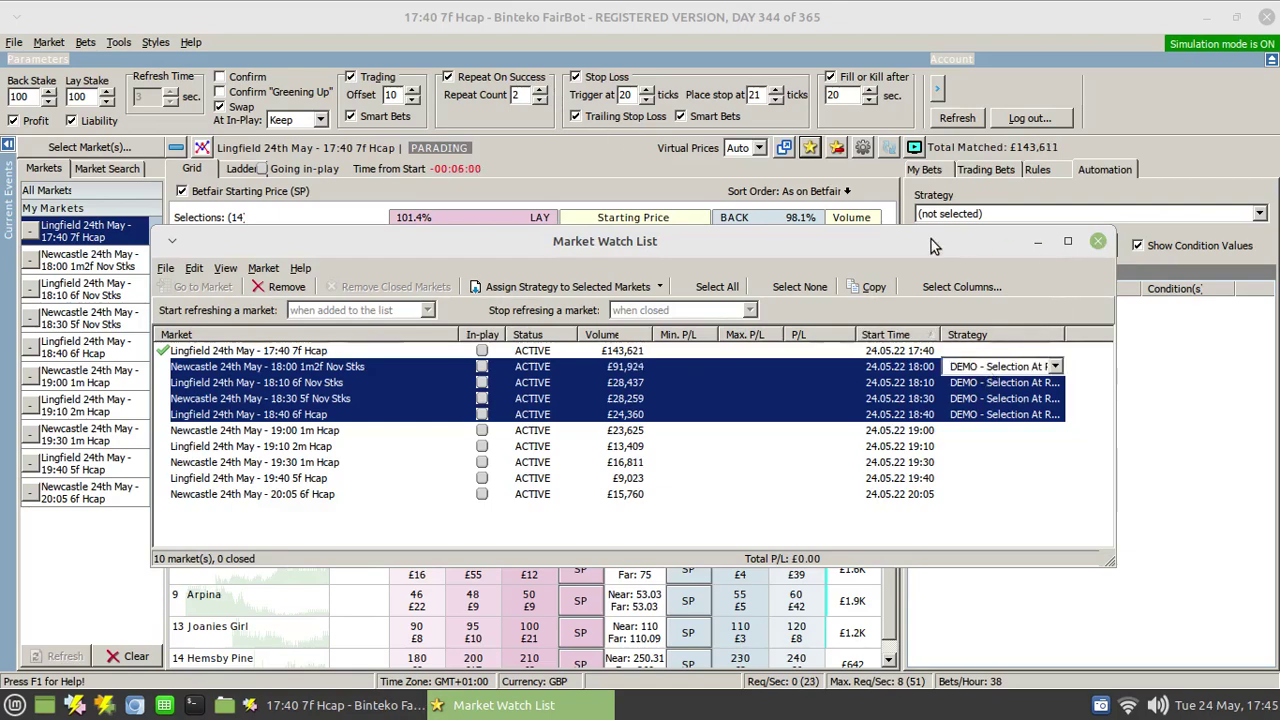
{"action": "left_click_drag", "start_coordinate": [930, 245], "coordinate": [780, 366]}
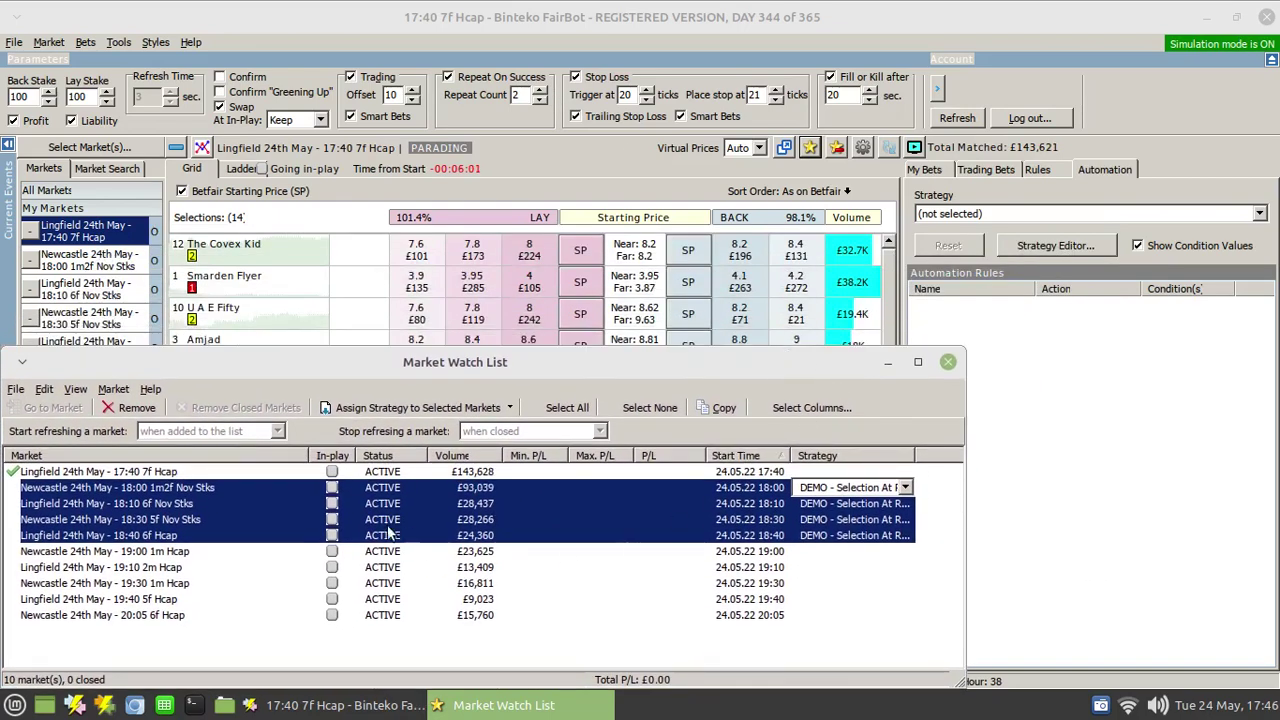
{"action": "left_click", "coordinate": [330, 652]}
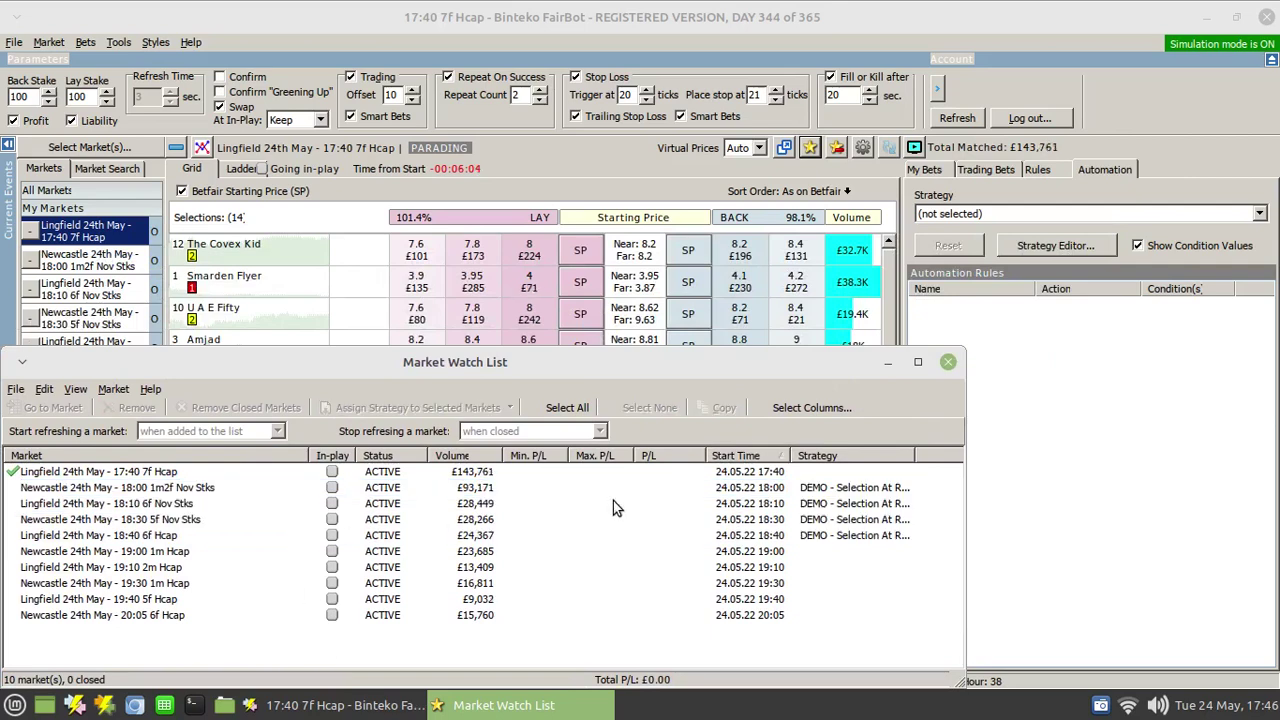
- For the Newcastle 18:00 market, choose Noble Anthem as the selection in both the action and condition of the Back Selection At SP rule
{"action": "left_click", "coordinate": [480, 488]}
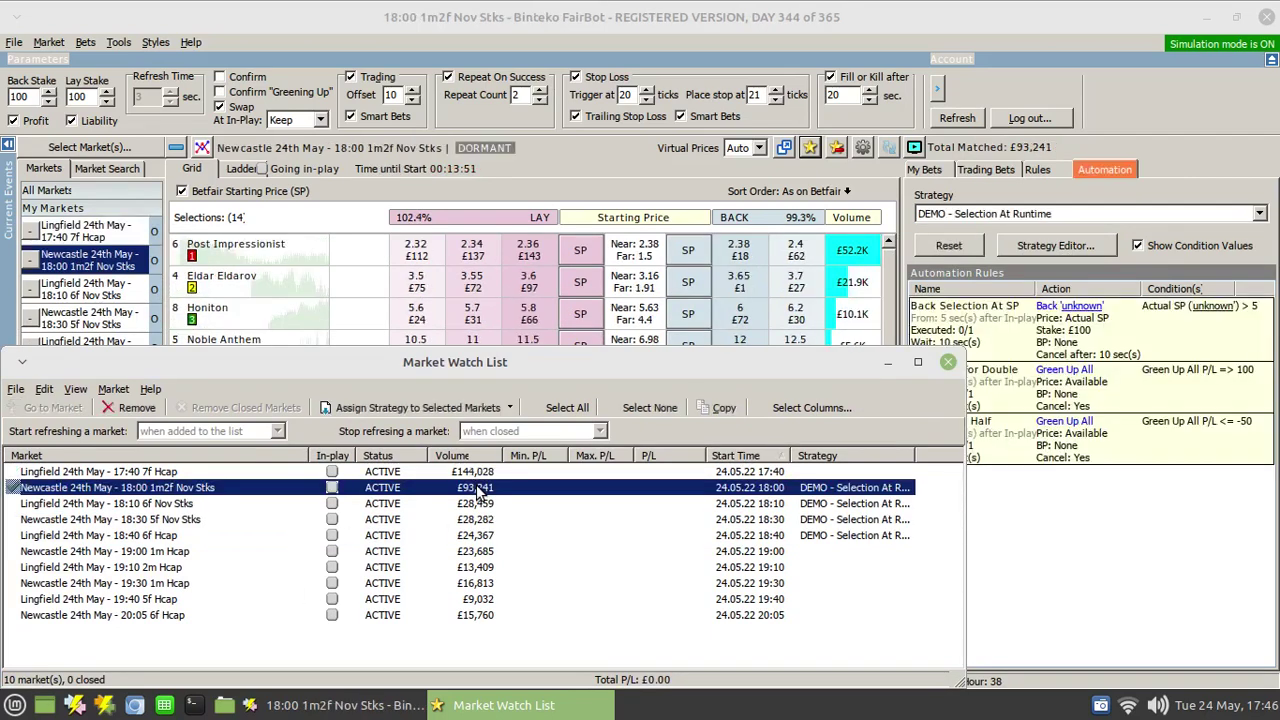
{"action": "left_click", "coordinate": [1082, 307]}
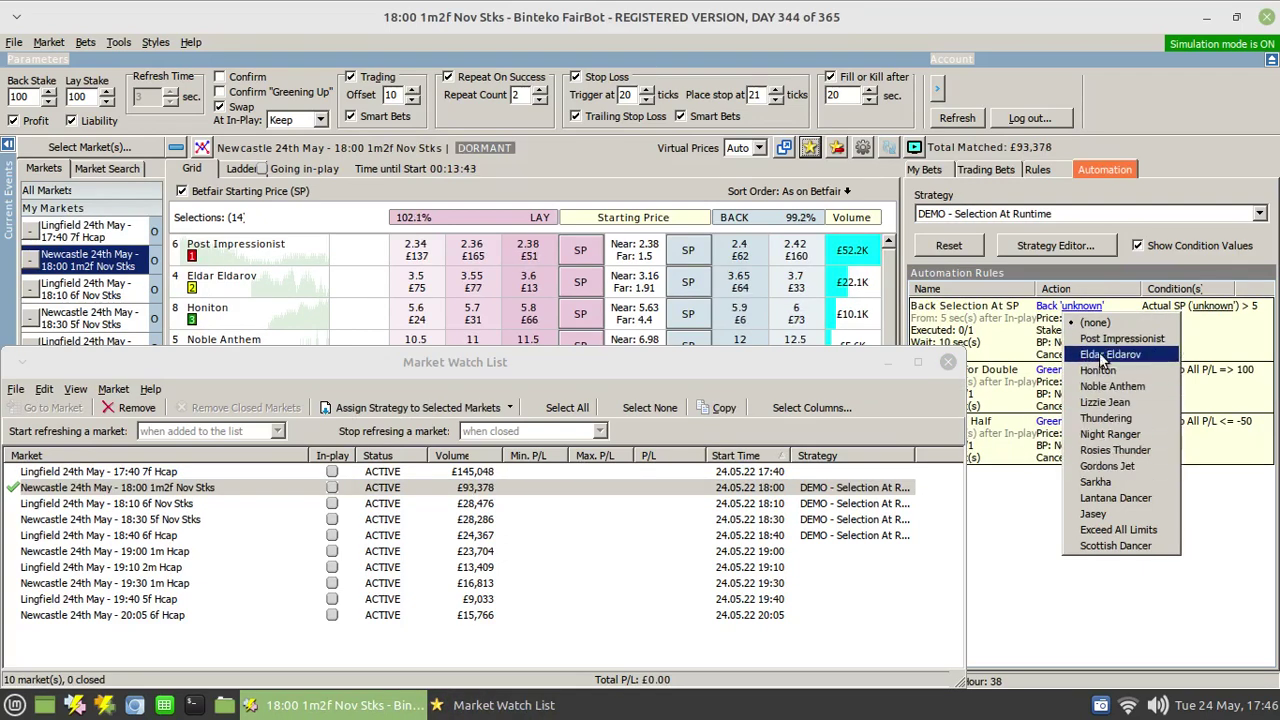
{"action": "left_click", "coordinate": [948, 365]}
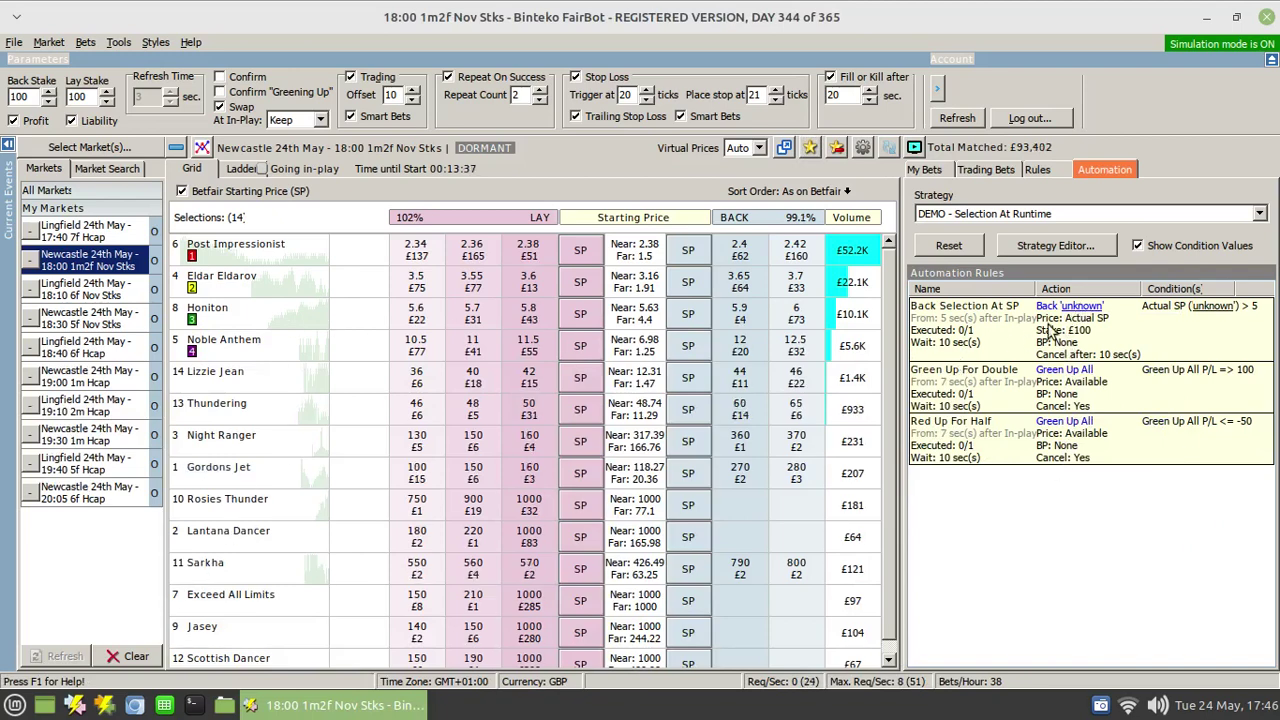
{"action": "left_click", "coordinate": [1068, 306]}
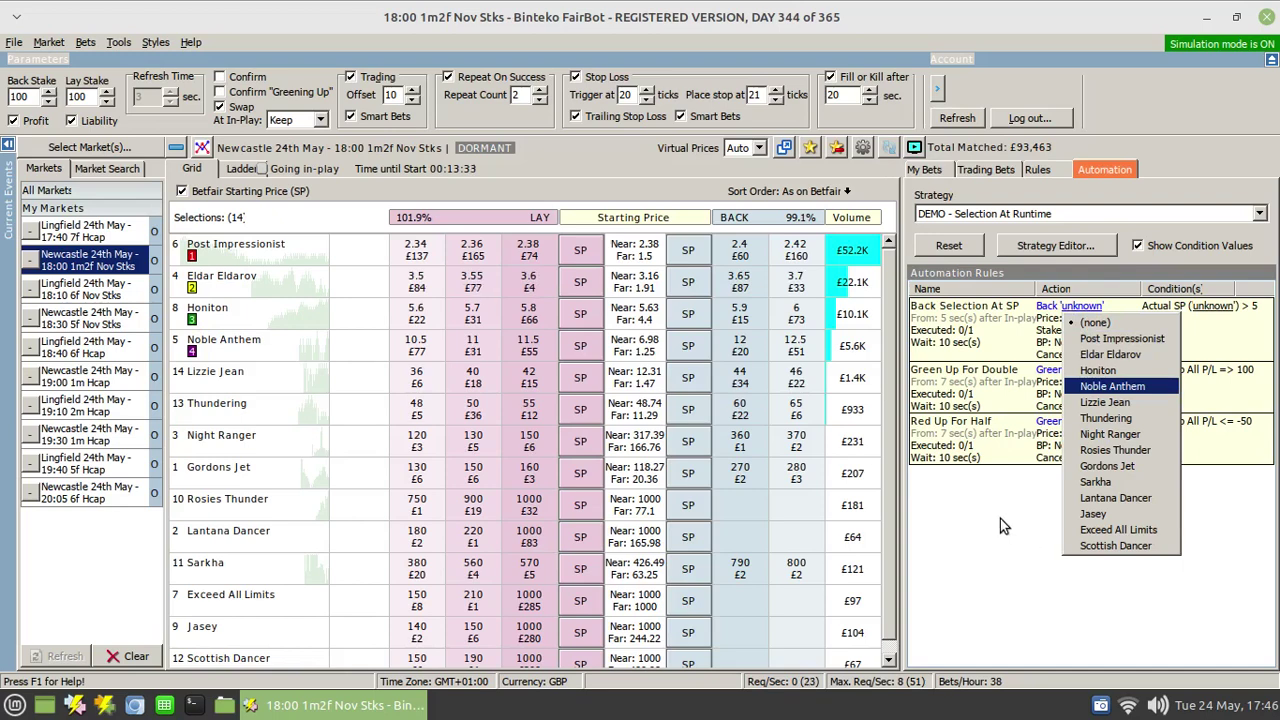
{"action": "left_click", "coordinate": [1114, 387]}
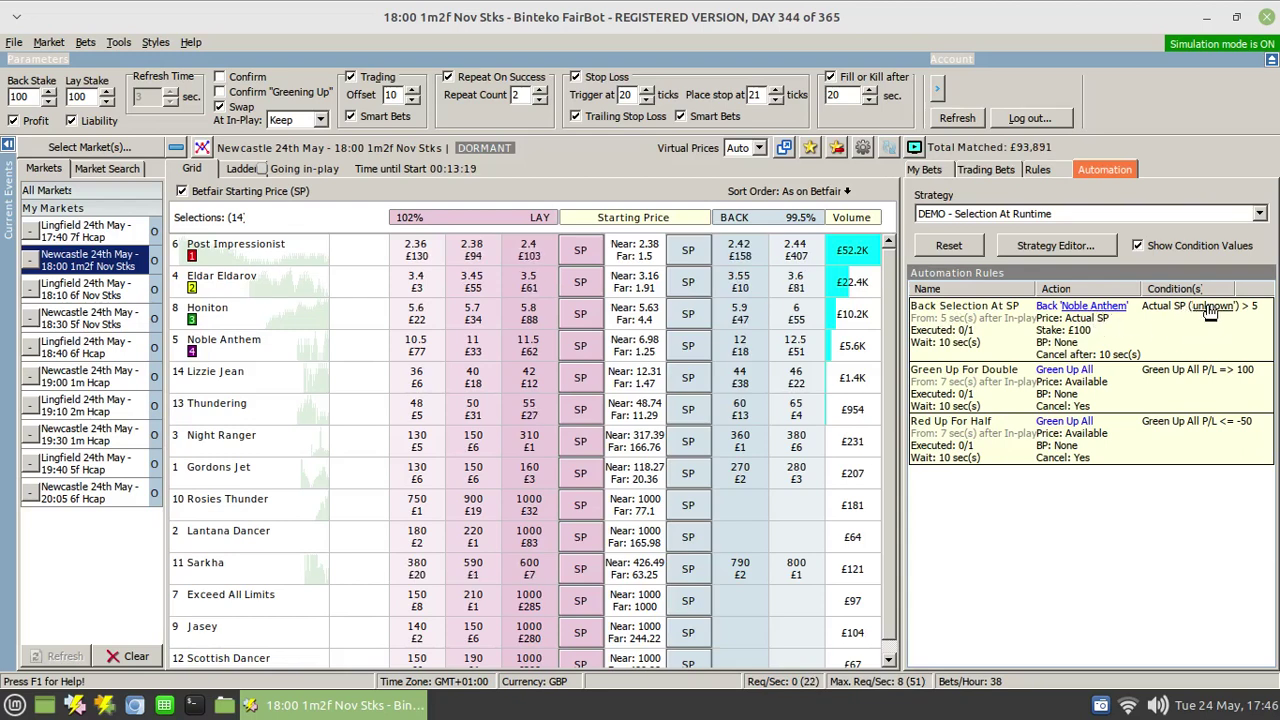
{"action": "left_click", "coordinate": [1209, 310]}
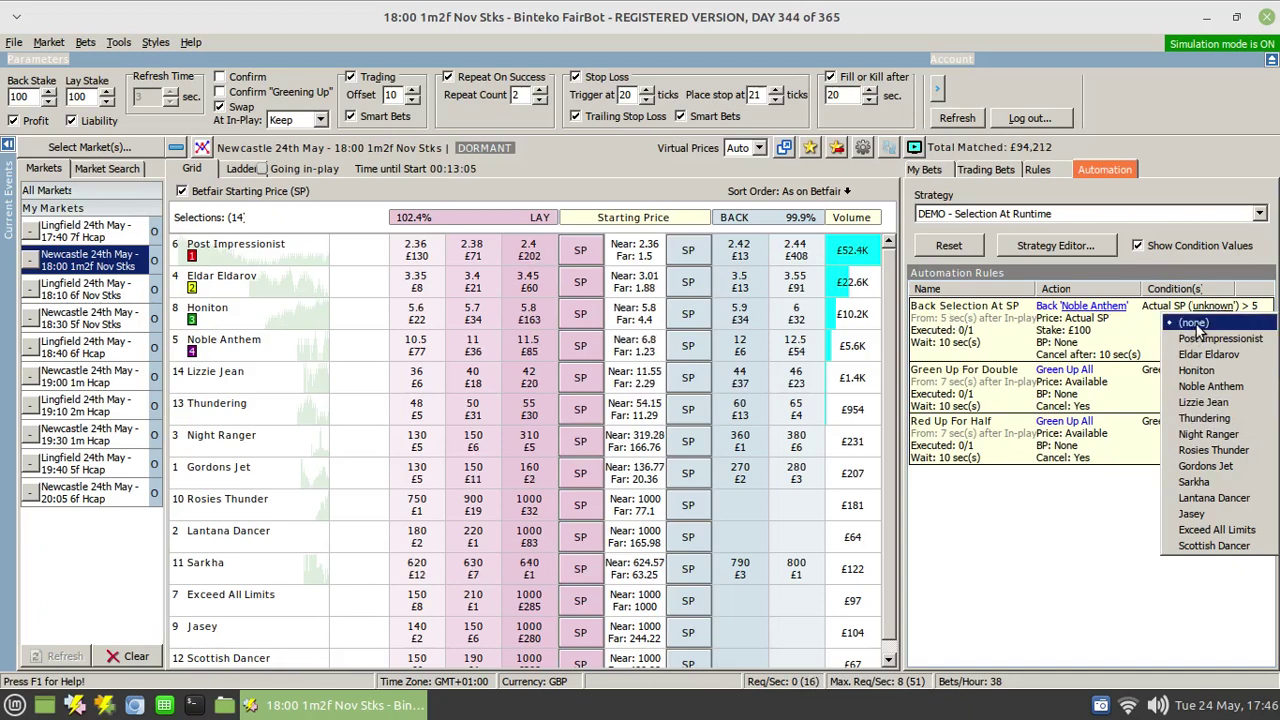
{"action": "left_click", "coordinate": [1205, 386]}
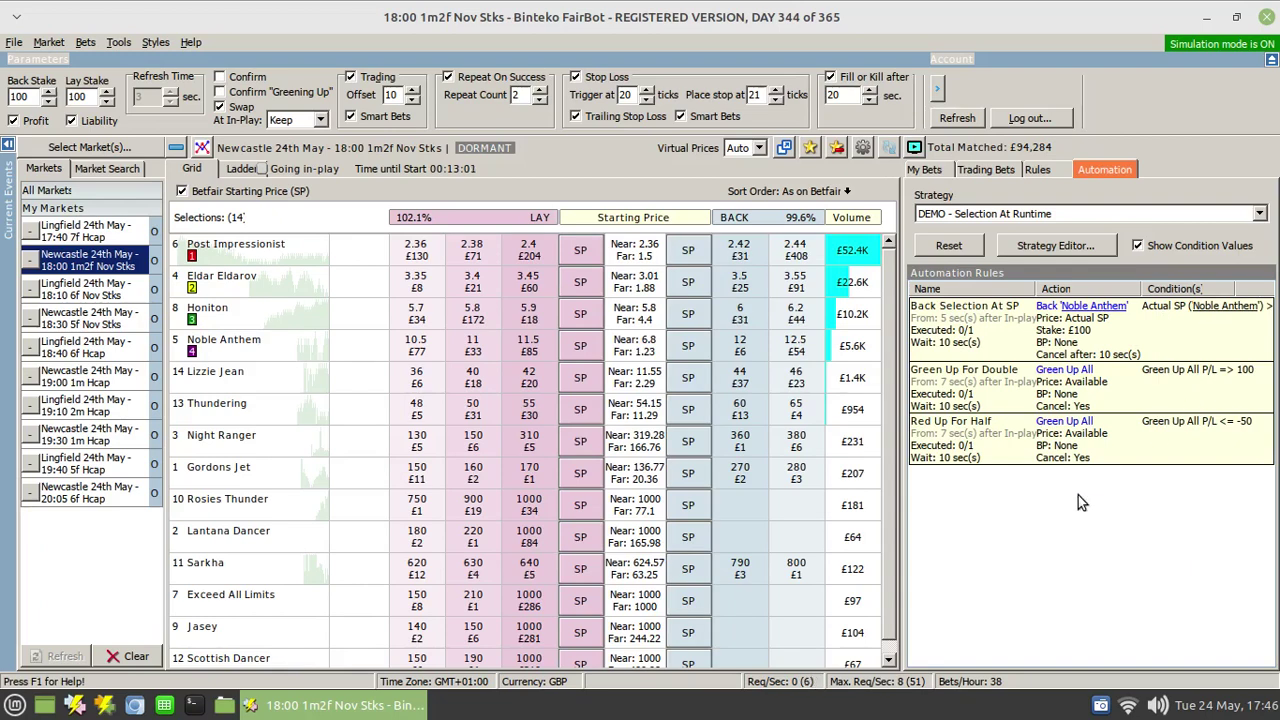
- For the Lingfield 18:10 market, choose The Xo as the selection in the Back Selection At SP rule's action and condition
{"action": "left_click", "coordinate": [810, 147]}
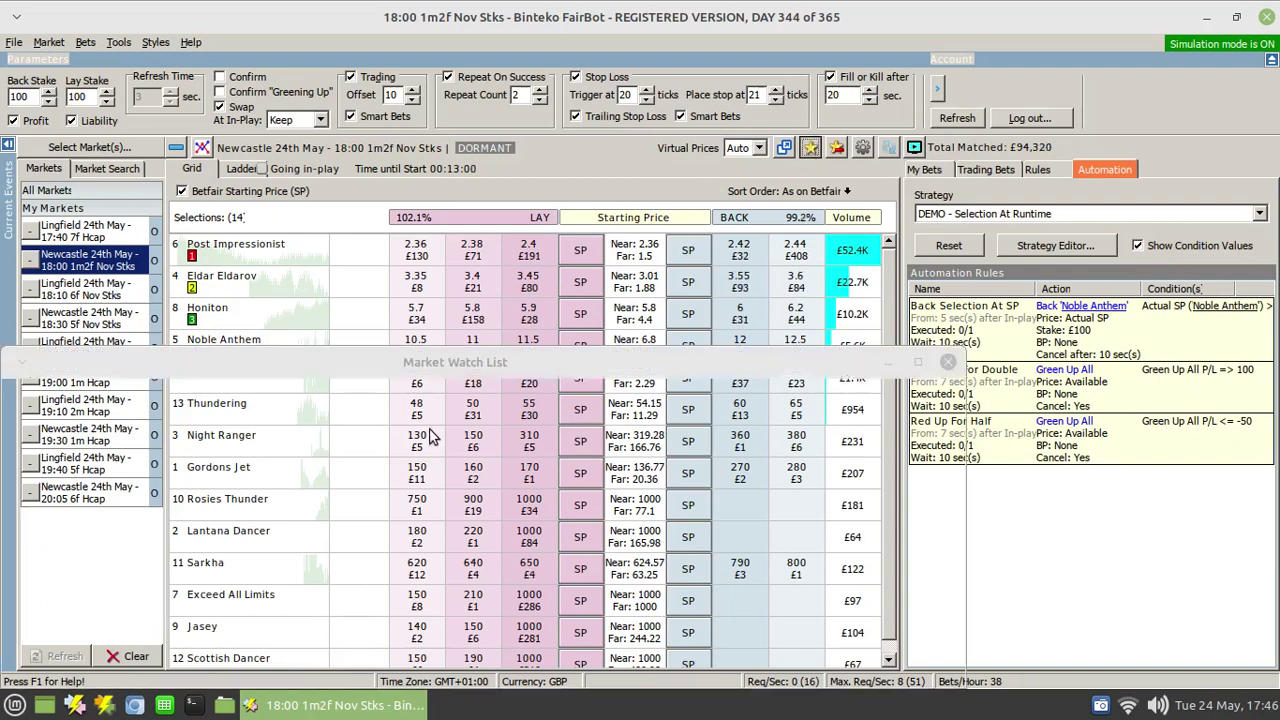
{"action": "double_click", "coordinate": [168, 505]}
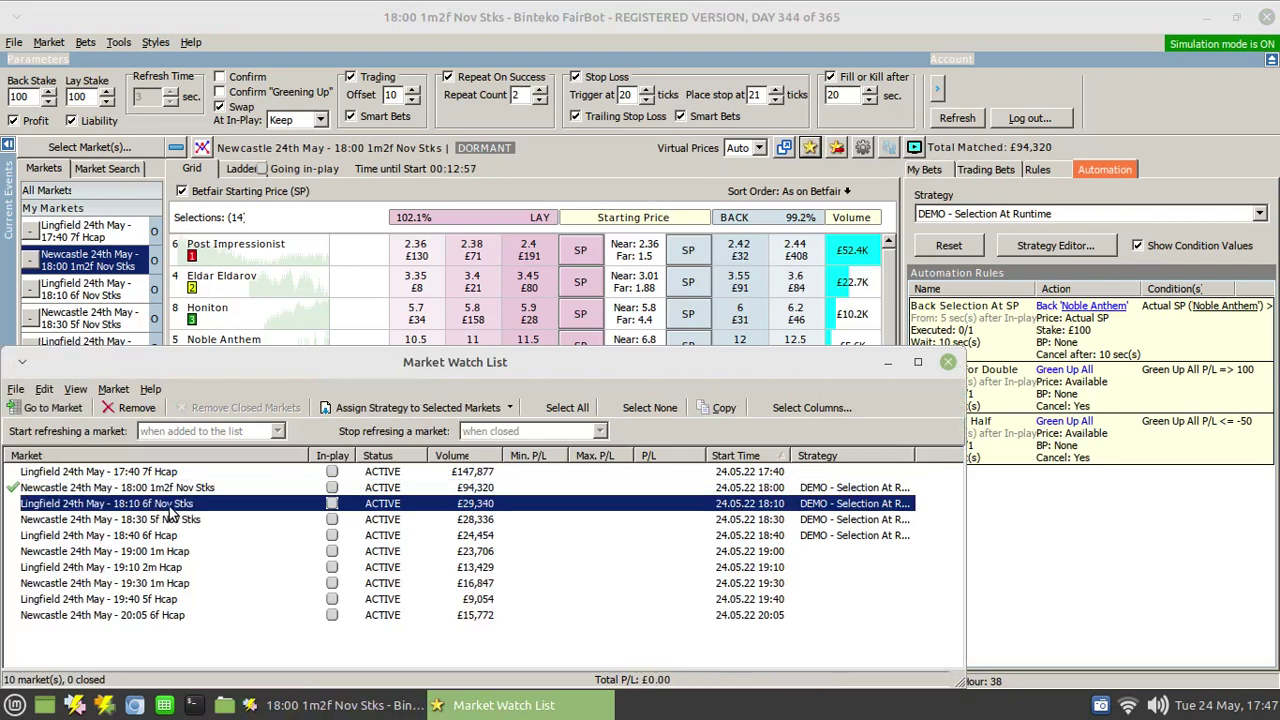
{"action": "left_click", "coordinate": [1070, 306]}
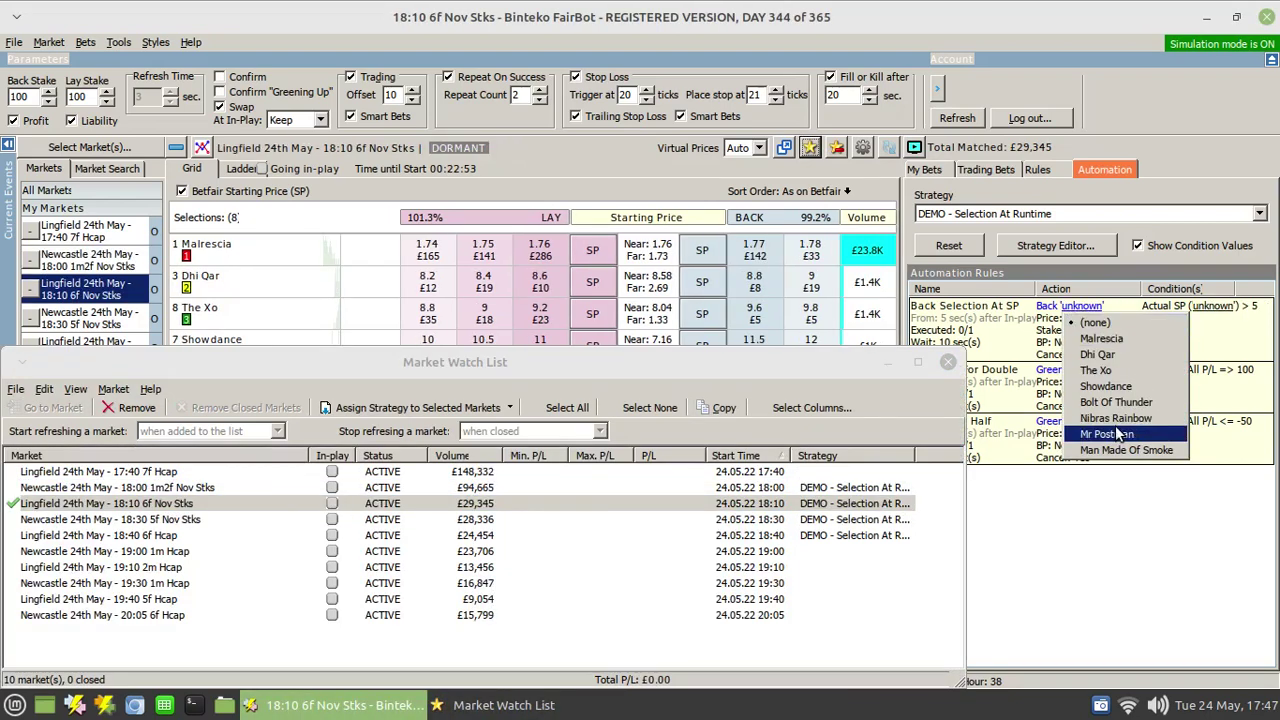
{"action": "left_click", "coordinate": [1096, 371]}
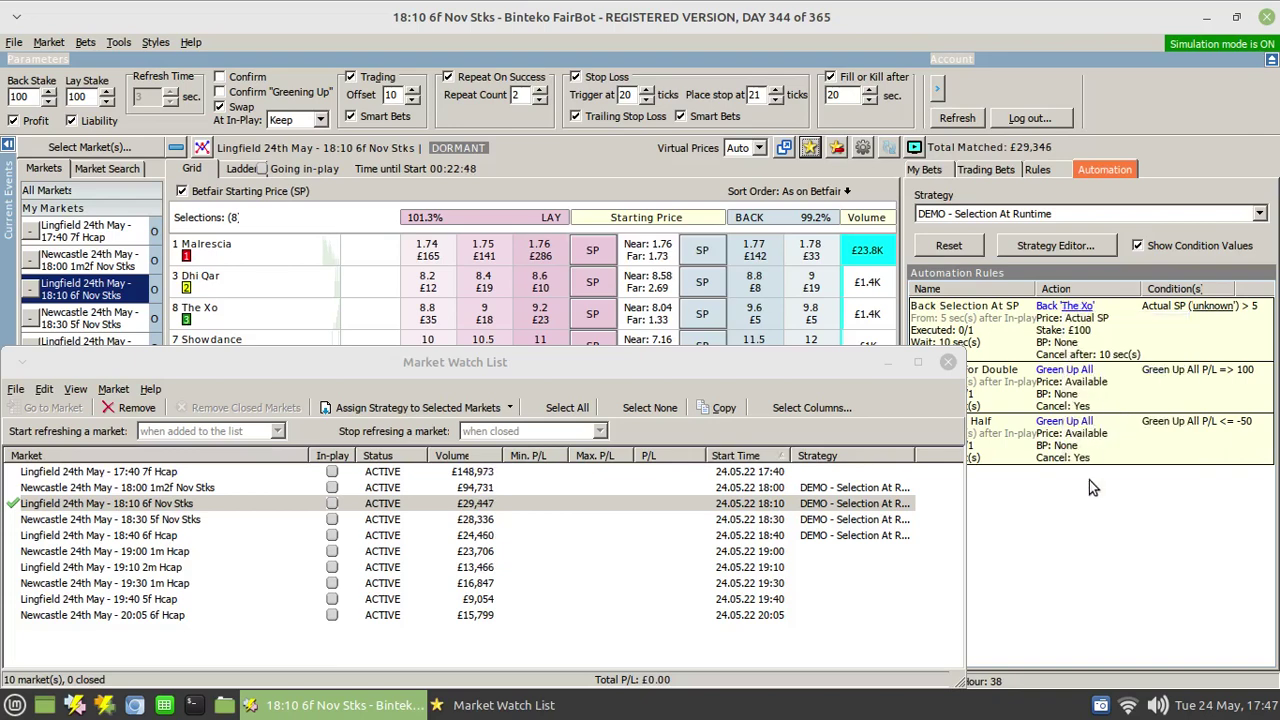
{"action": "left_click", "coordinate": [1214, 307]}
{"action": "left_click", "coordinate": [1180, 371]}
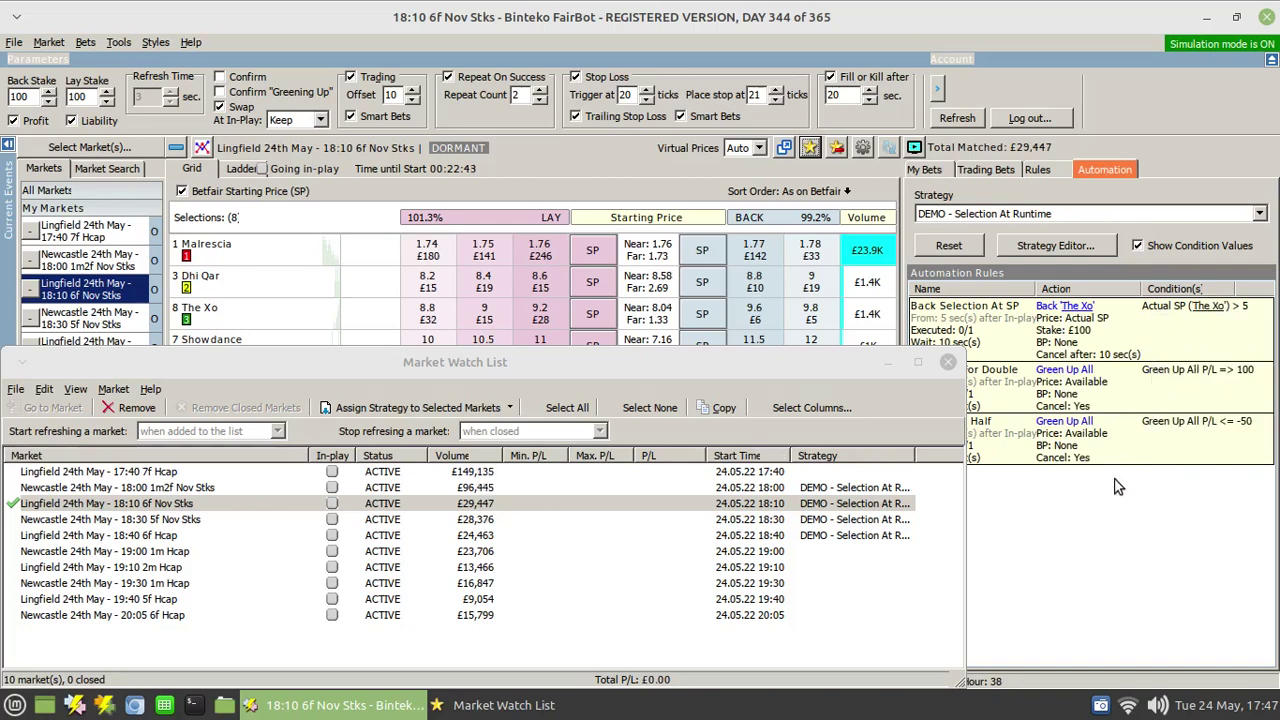
- For the Newcastle 18:30 market, choose Daytona Lady as the selection in the Back Selection At SP rule's action and condition
{"action": "double_click", "coordinate": [390, 520]}
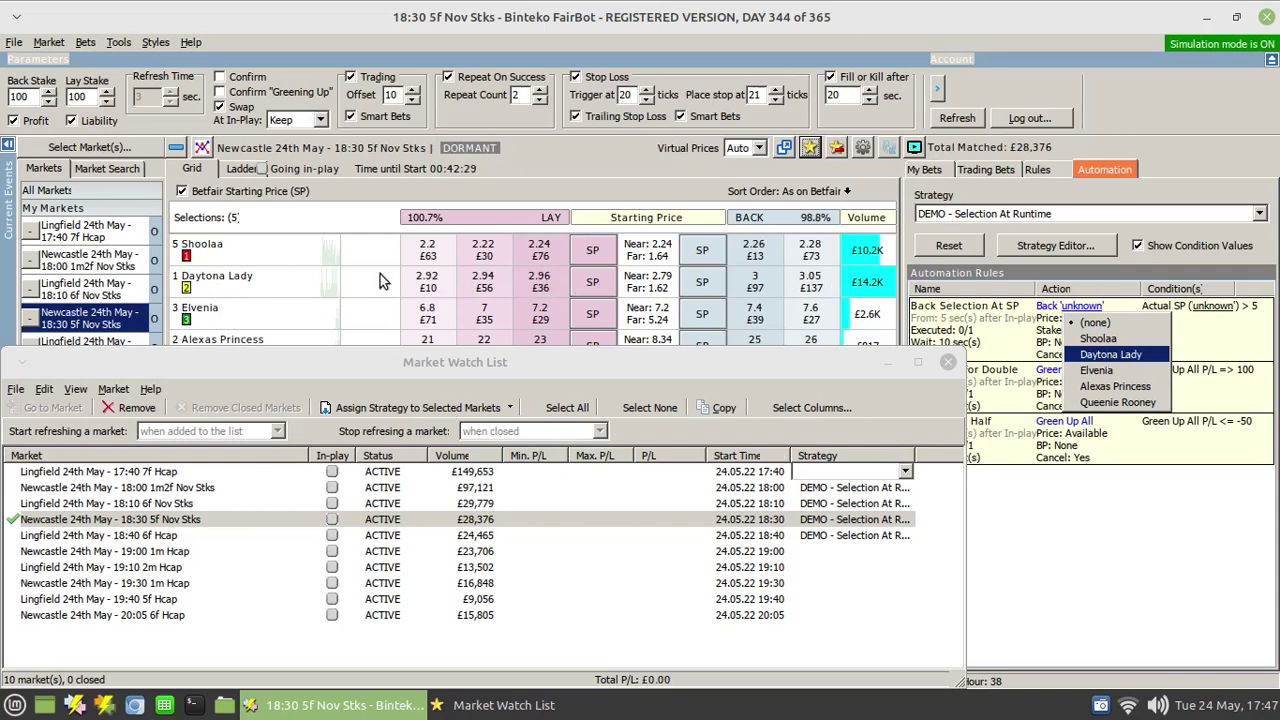
{"action": "left_click", "coordinate": [1100, 355]}
{"action": "left_click", "coordinate": [1208, 306]}
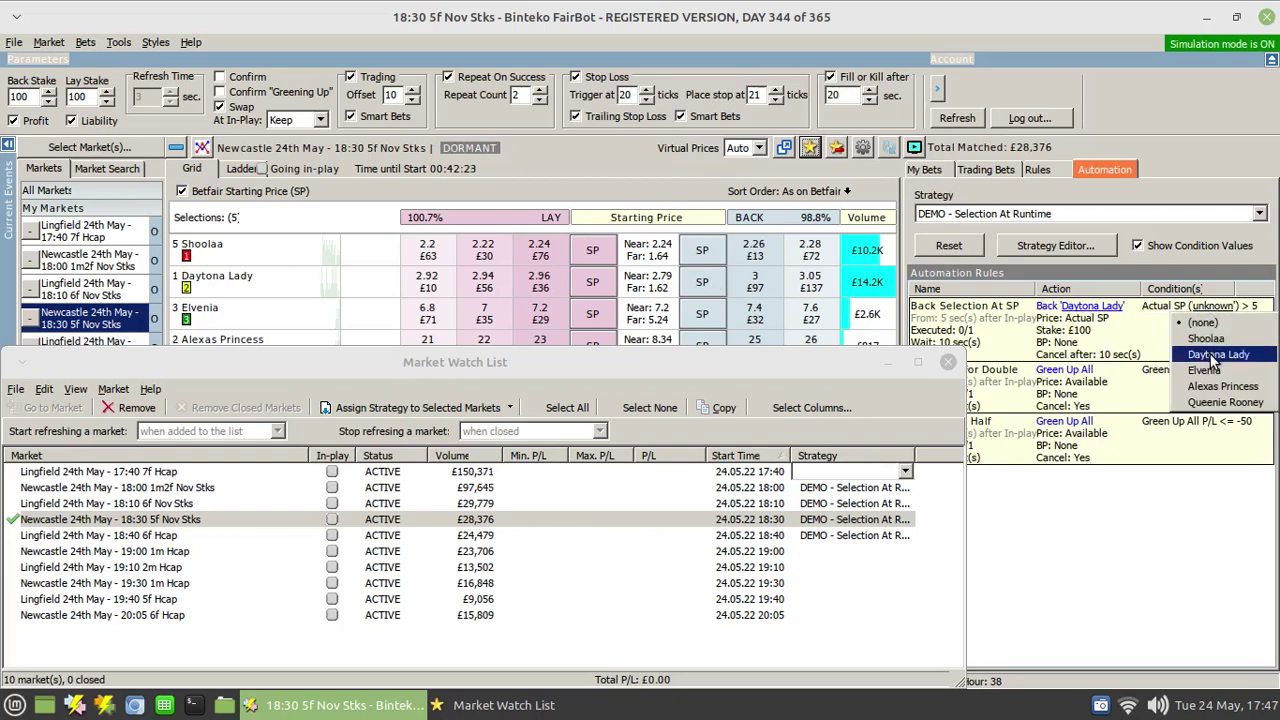
{"action": "left_click", "coordinate": [1210, 355]}
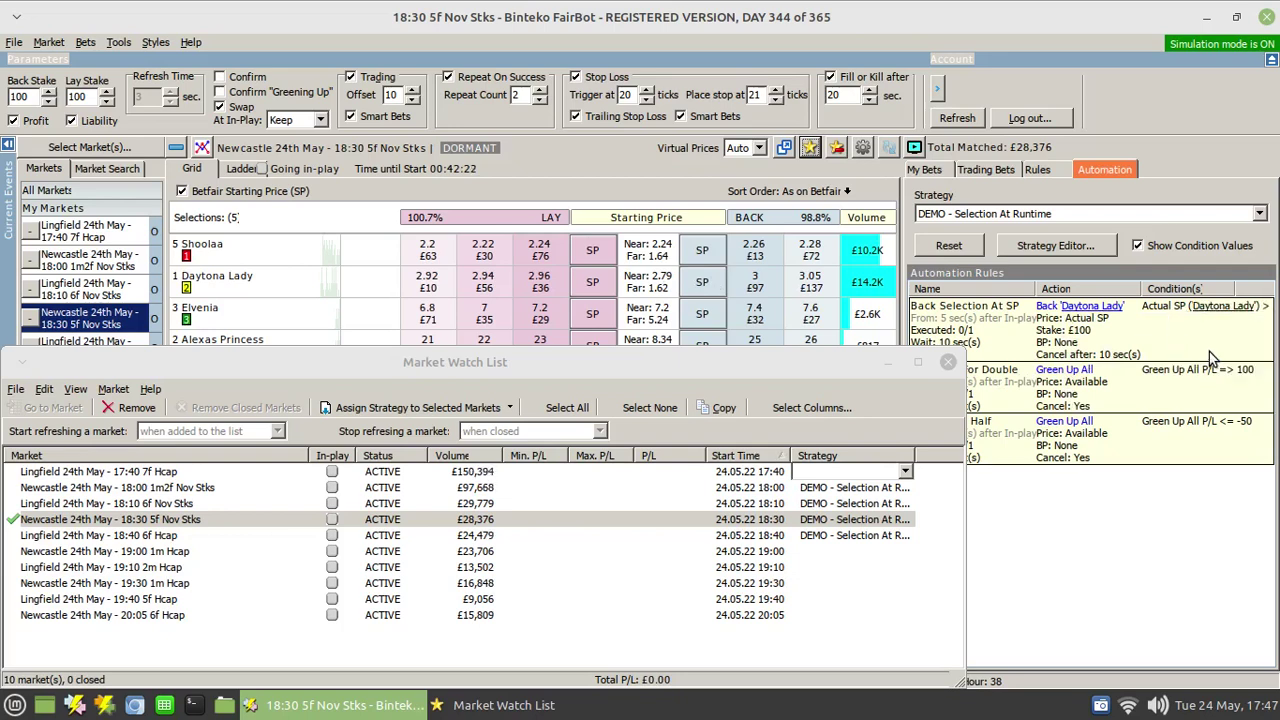
- For the Lingfield 18:40 market, choose Robjon in the Back Selection At SP rule's action and condition, and close the Market Watch List
{"action": "left_click", "coordinate": [485, 537]}
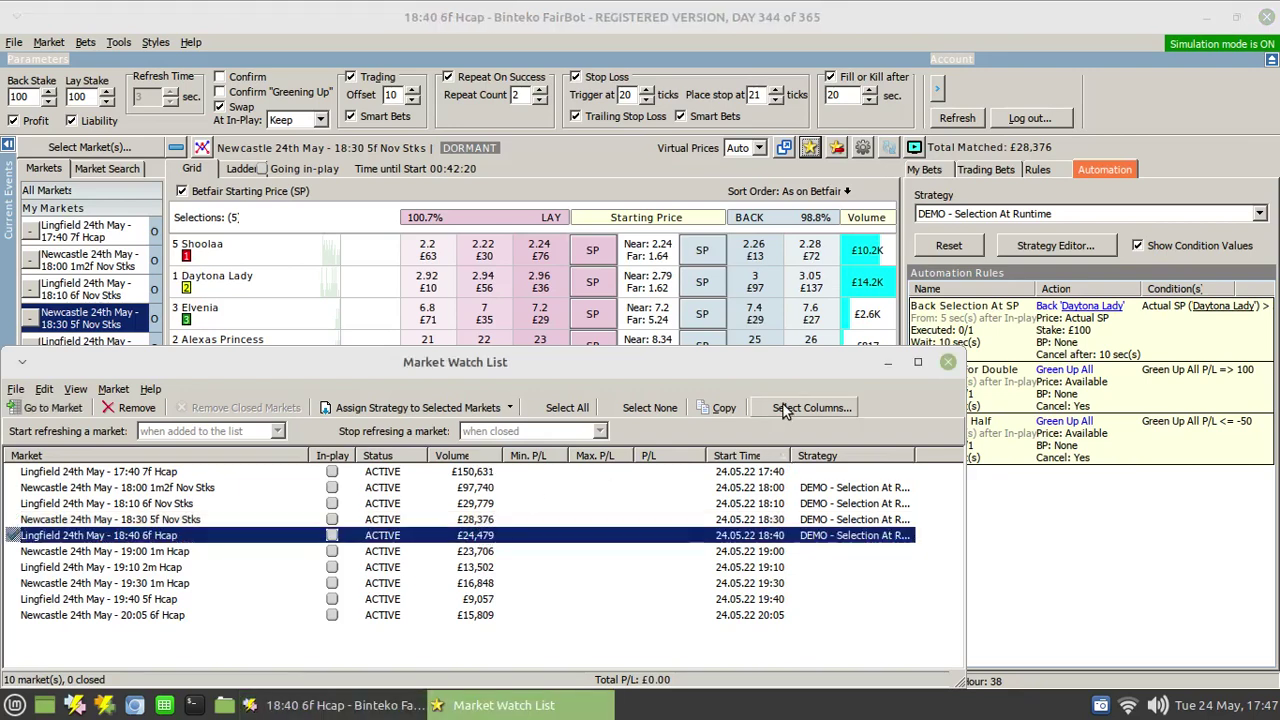
{"action": "left_click", "coordinate": [1070, 306]}
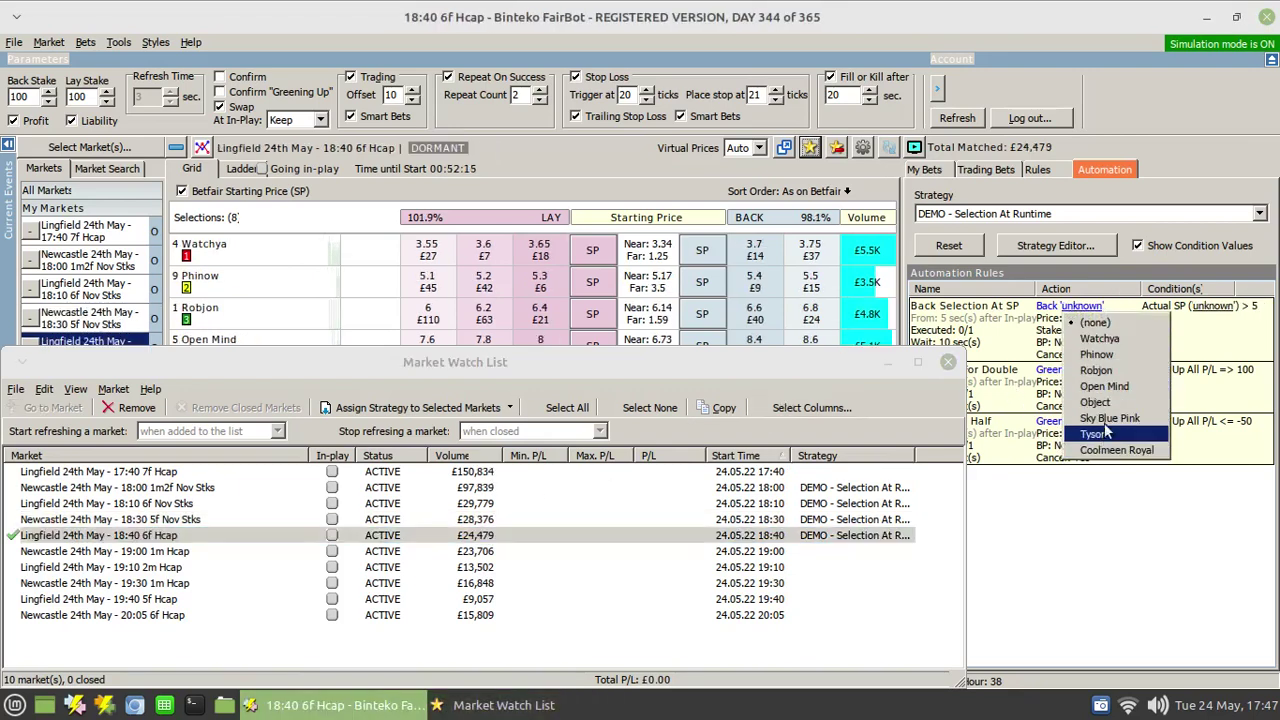
{"action": "left_click", "coordinate": [1096, 371]}
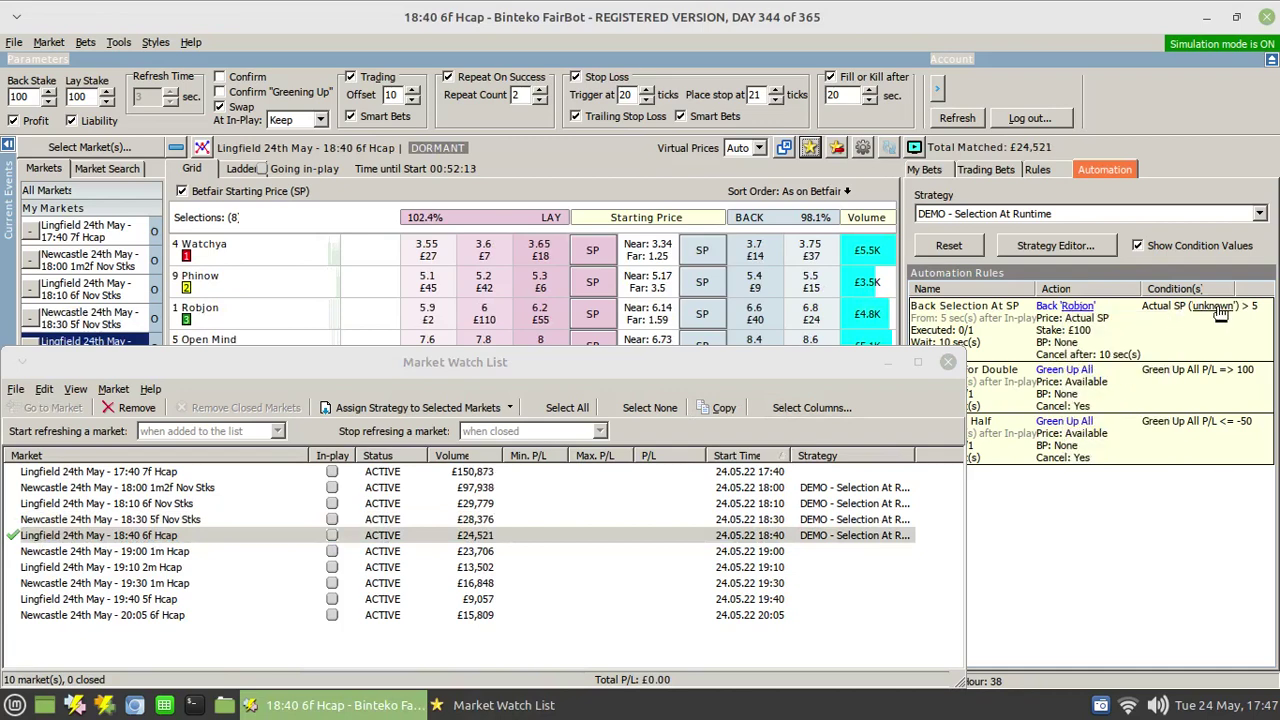
{"action": "left_click", "coordinate": [1220, 313]}
{"action": "left_click", "coordinate": [1200, 380]}
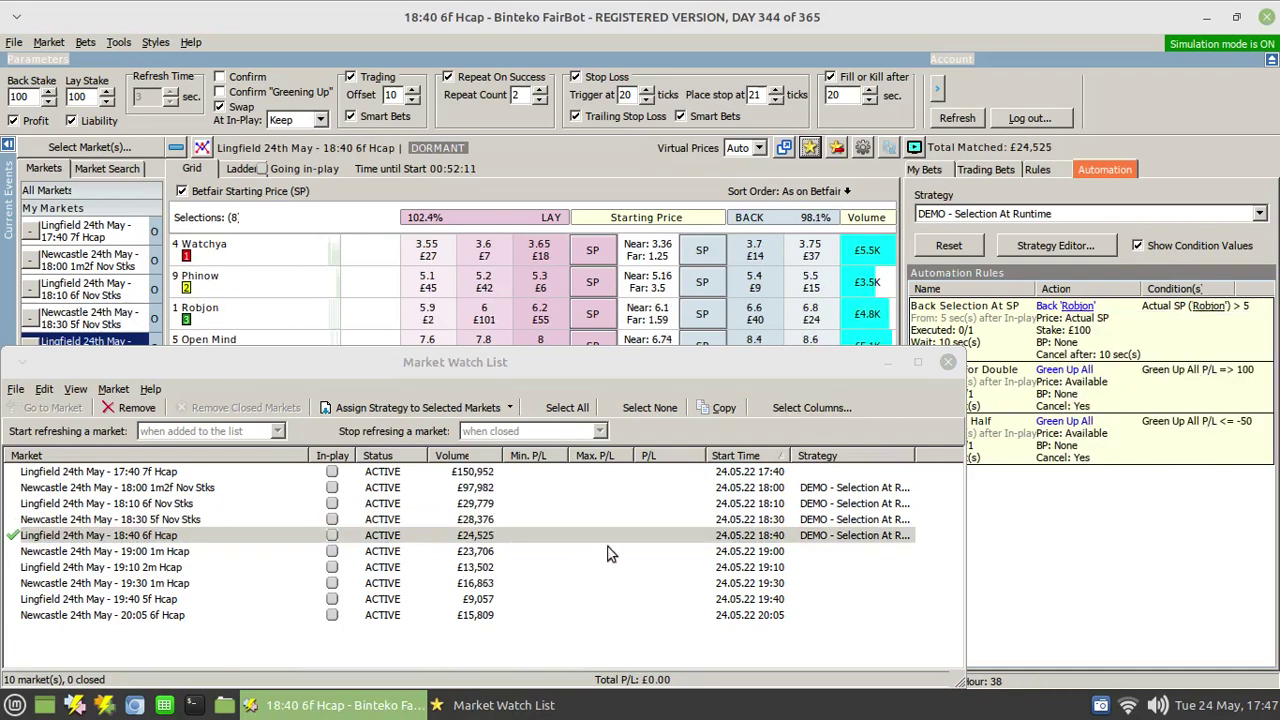
{"action": "left_click", "coordinate": [947, 362]}
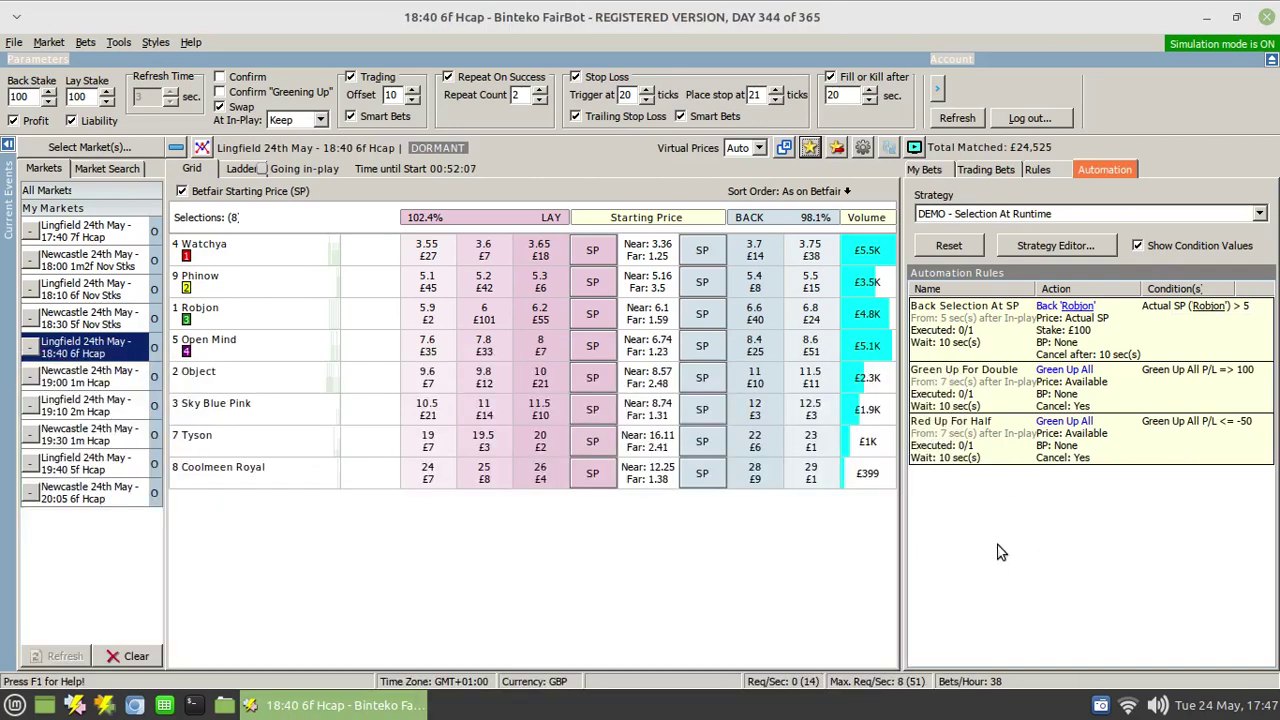
- Open the Back Selection At SP rule of the DEMO - Selection At Runtime strategy for editing and examine its action's At Runtime selection option
{"action": "left_click", "coordinate": [1030, 251]}
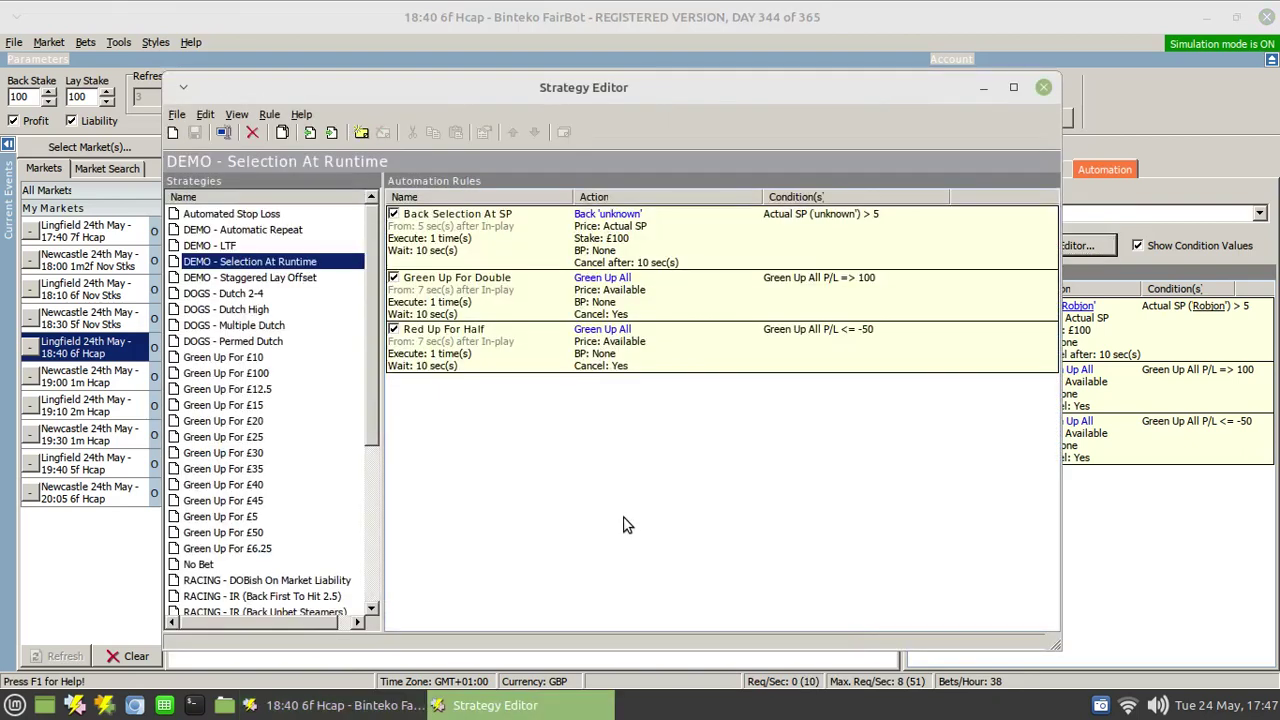
{"action": "right_click", "coordinate": [528, 226]}
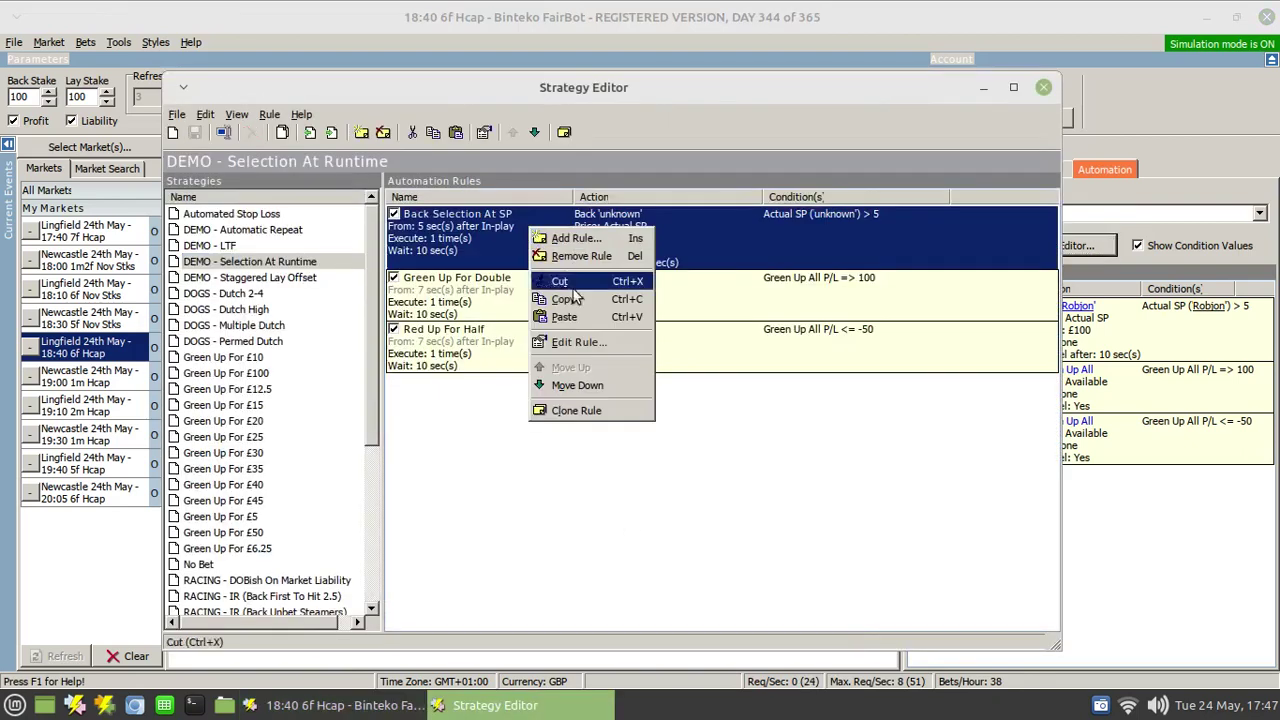
{"action": "left_click", "coordinate": [577, 346]}
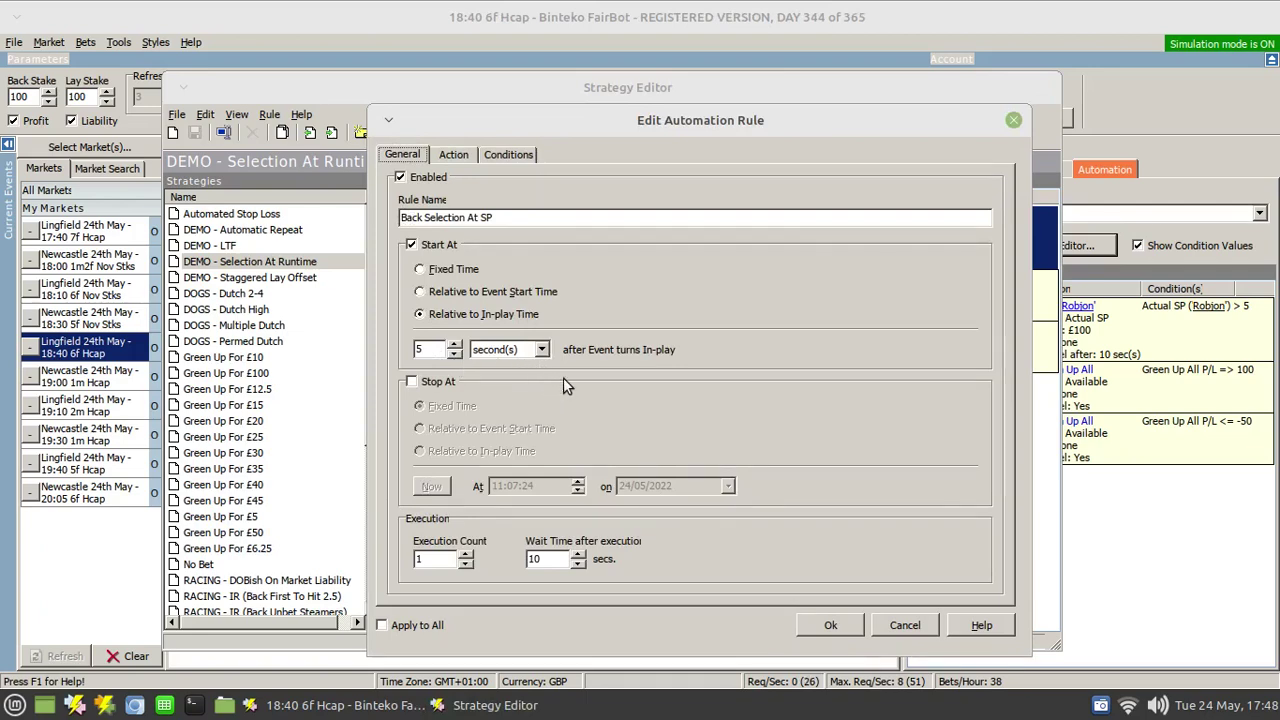
{"action": "left_click", "coordinate": [455, 154]}
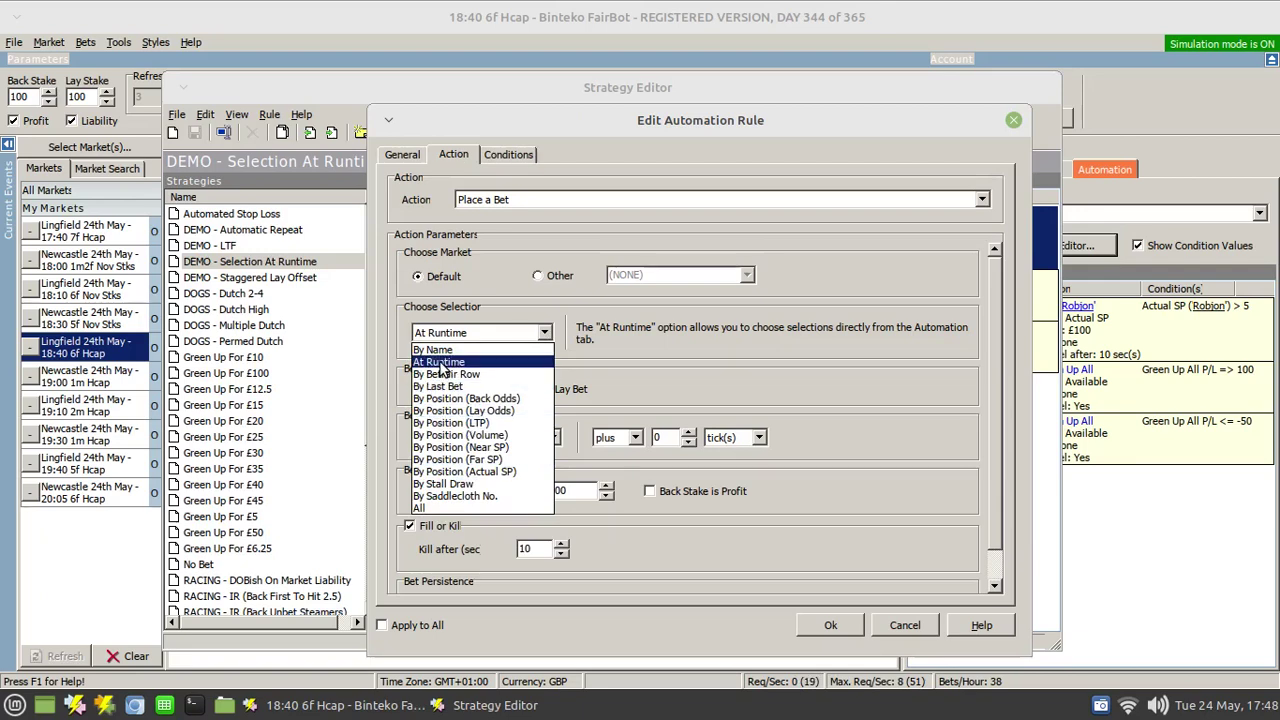
{"action": "left_click", "coordinate": [617, 351]}
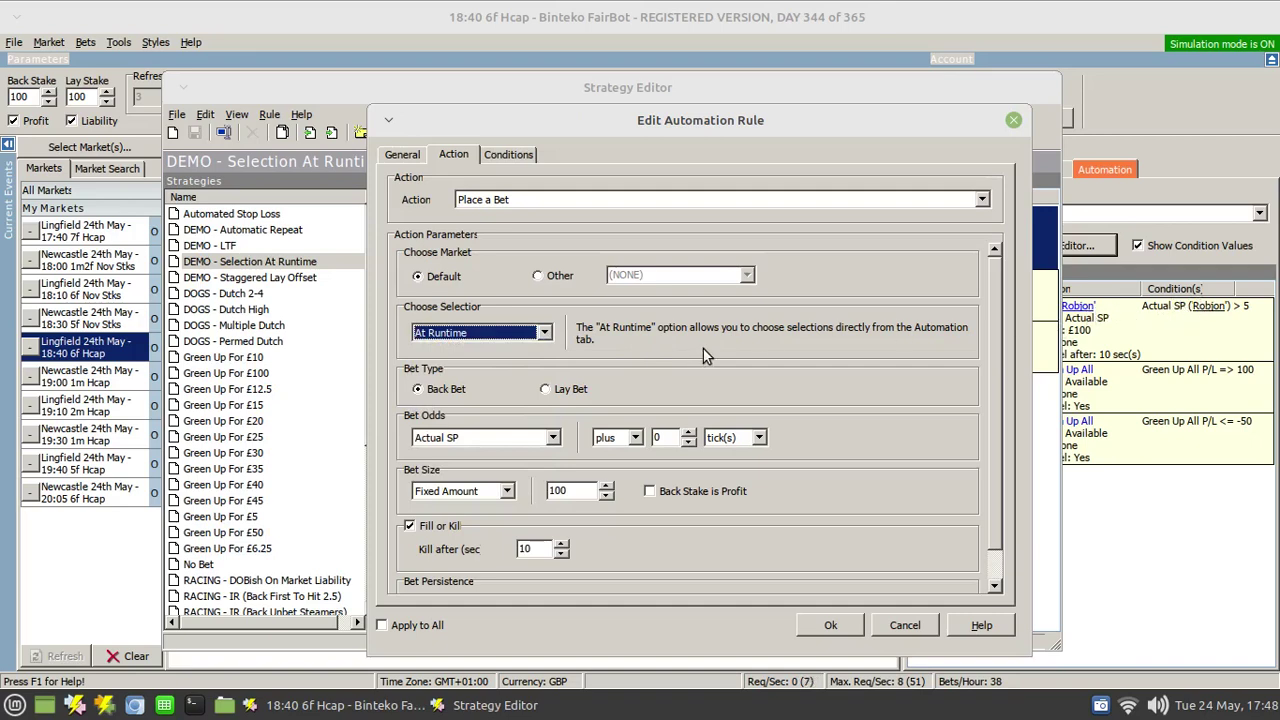
- Choose At Runtime as the selection in the rule's Selection Fixed Odds condition, accept the rule and close the Strategy Editor
{"action": "left_click", "coordinate": [514, 153]}
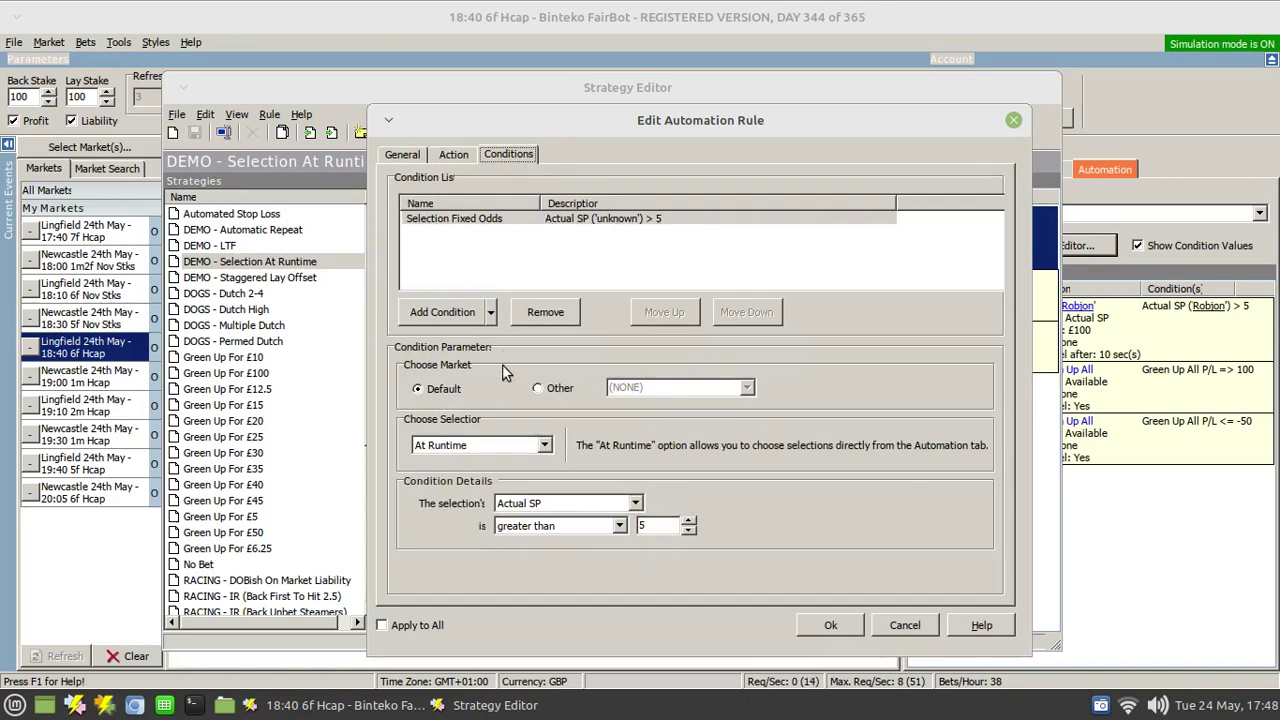
{"action": "left_click", "coordinate": [549, 450]}
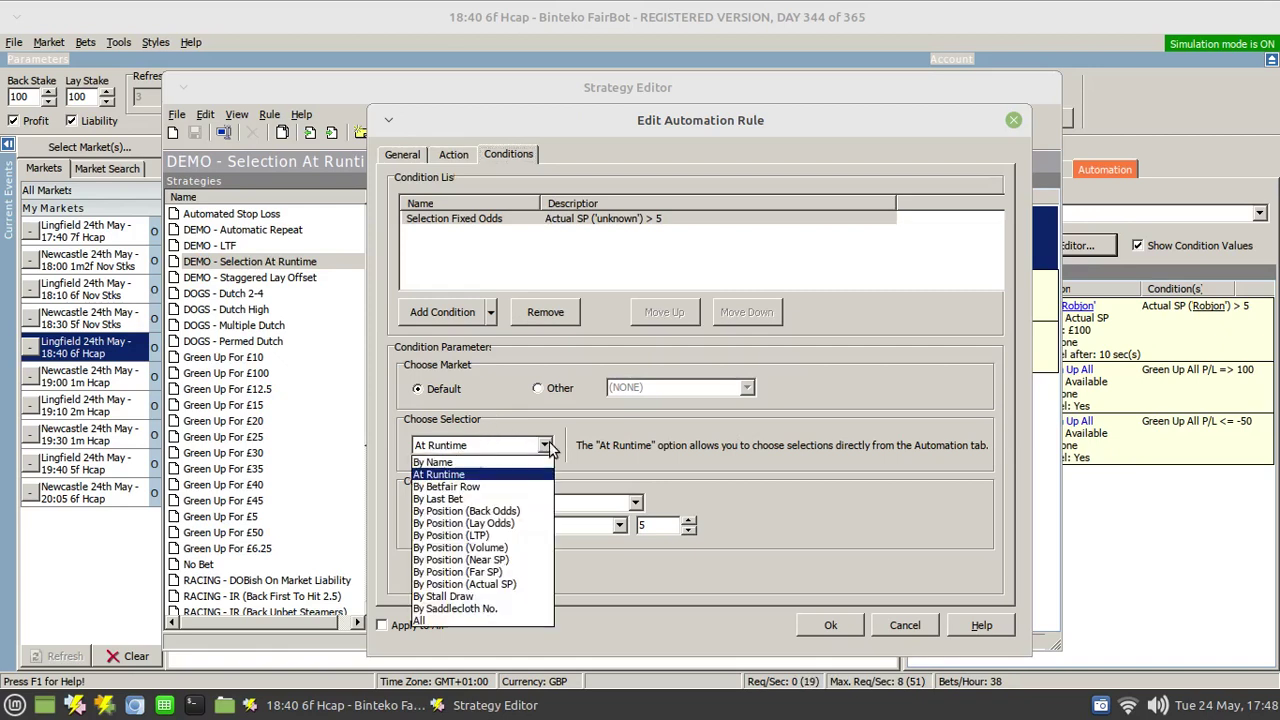
{"action": "left_click", "coordinate": [465, 478]}
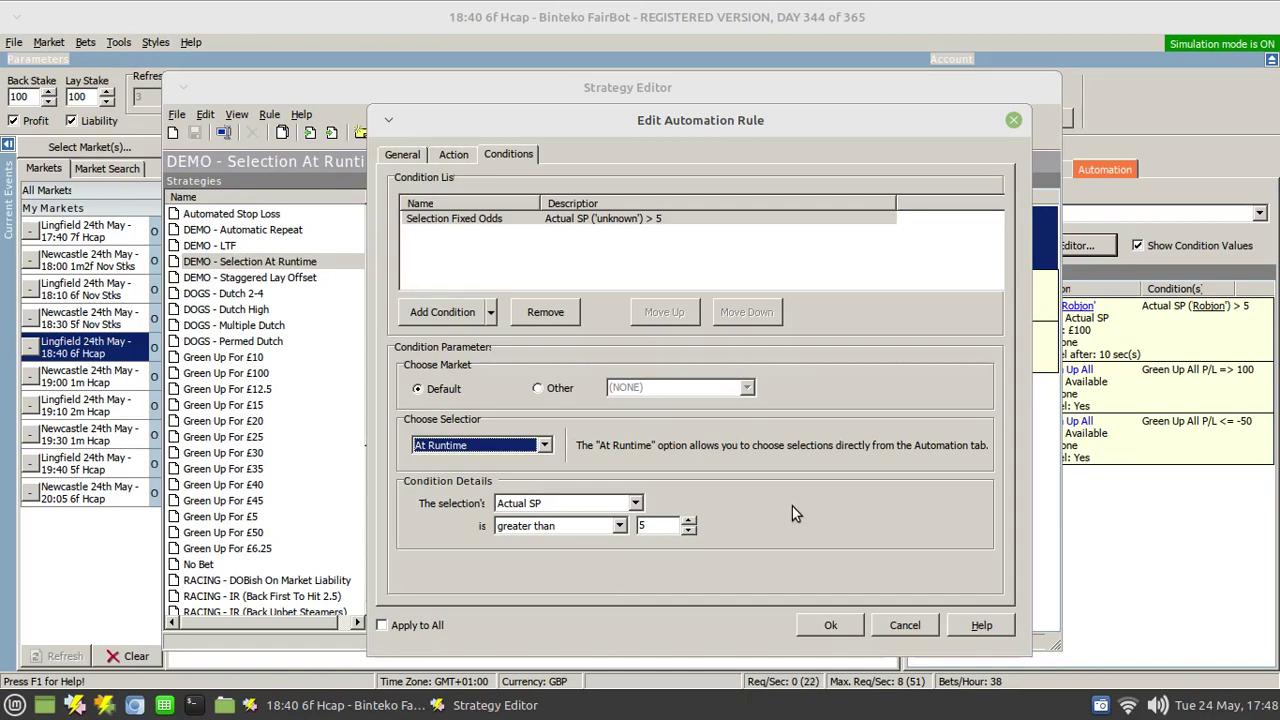
{"action": "left_click", "coordinate": [831, 627]}
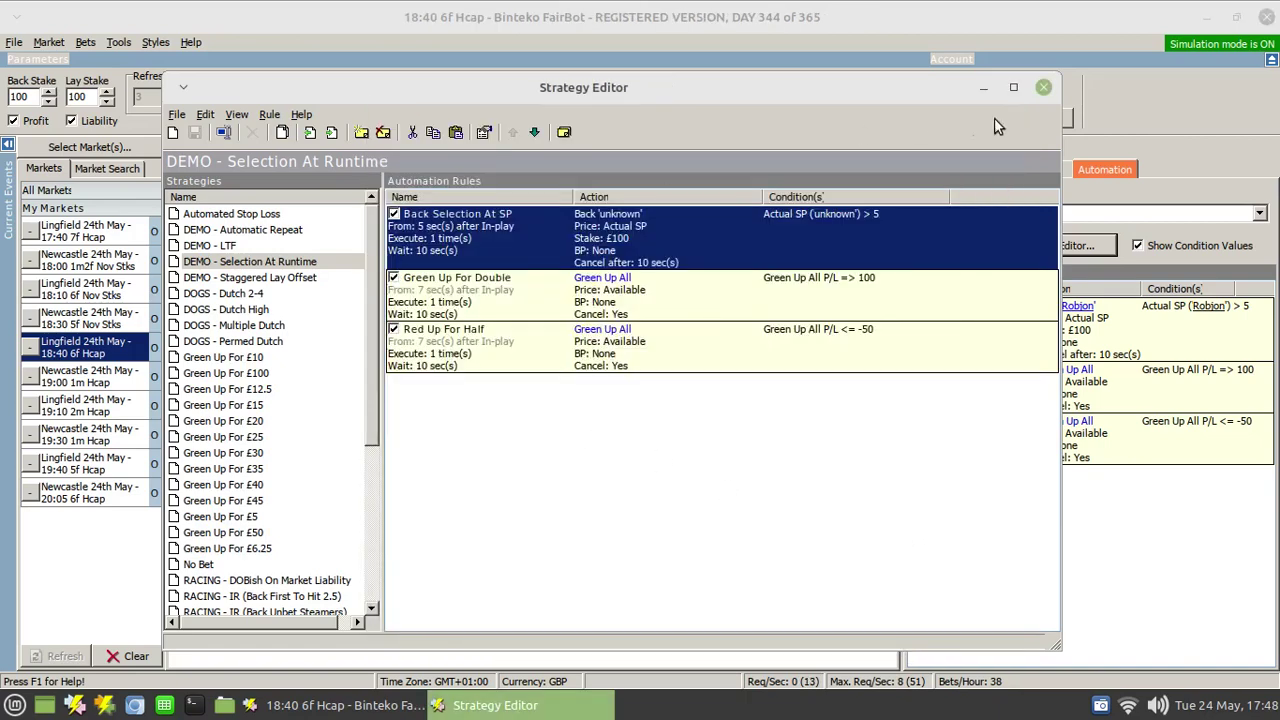
{"action": "left_click", "coordinate": [1043, 89]}
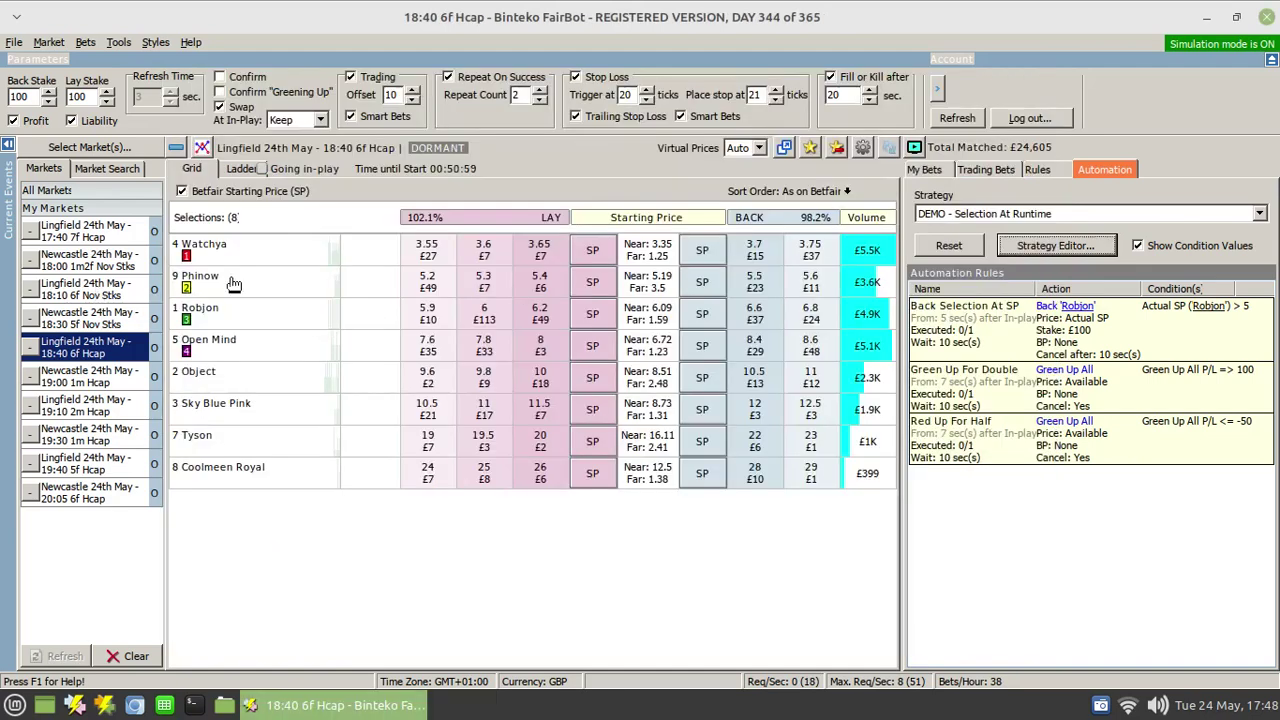
- Switch to the Newcastle 18:00 market through the Market Watch List and check its pending, unmatched and matched bets
{"action": "left_click", "coordinate": [810, 147]}
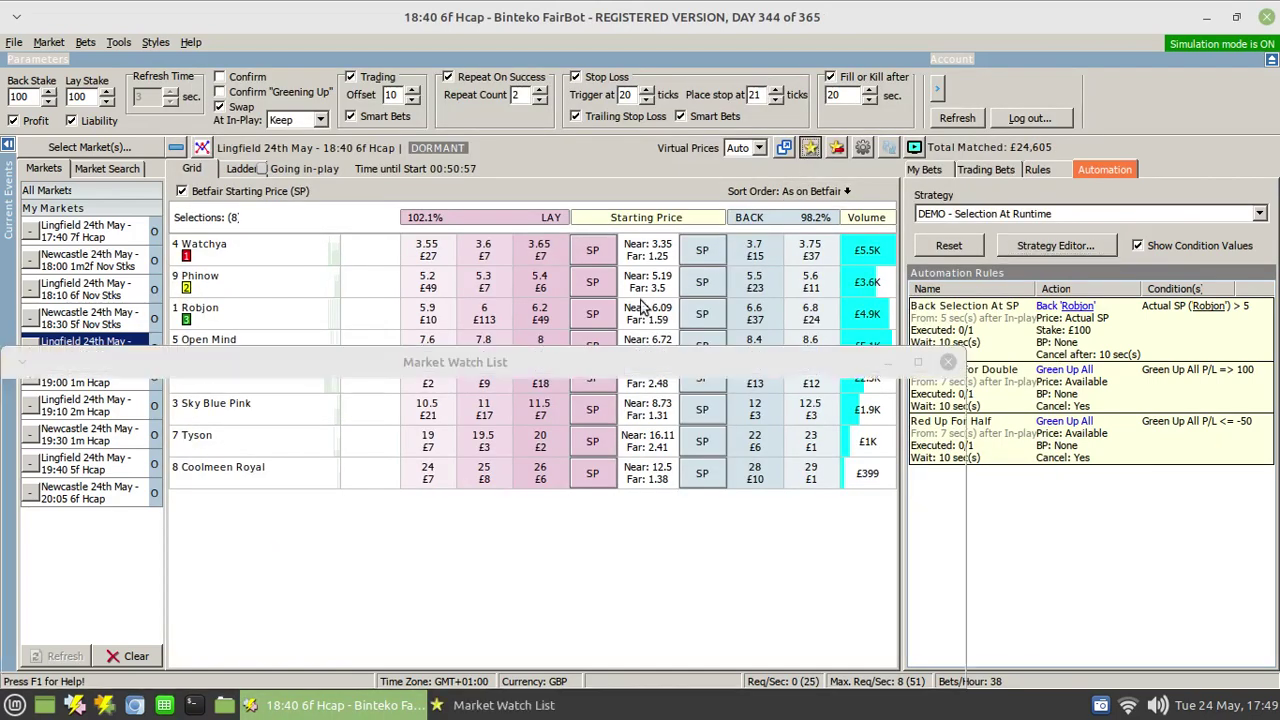
{"action": "left_click", "coordinate": [363, 489]}
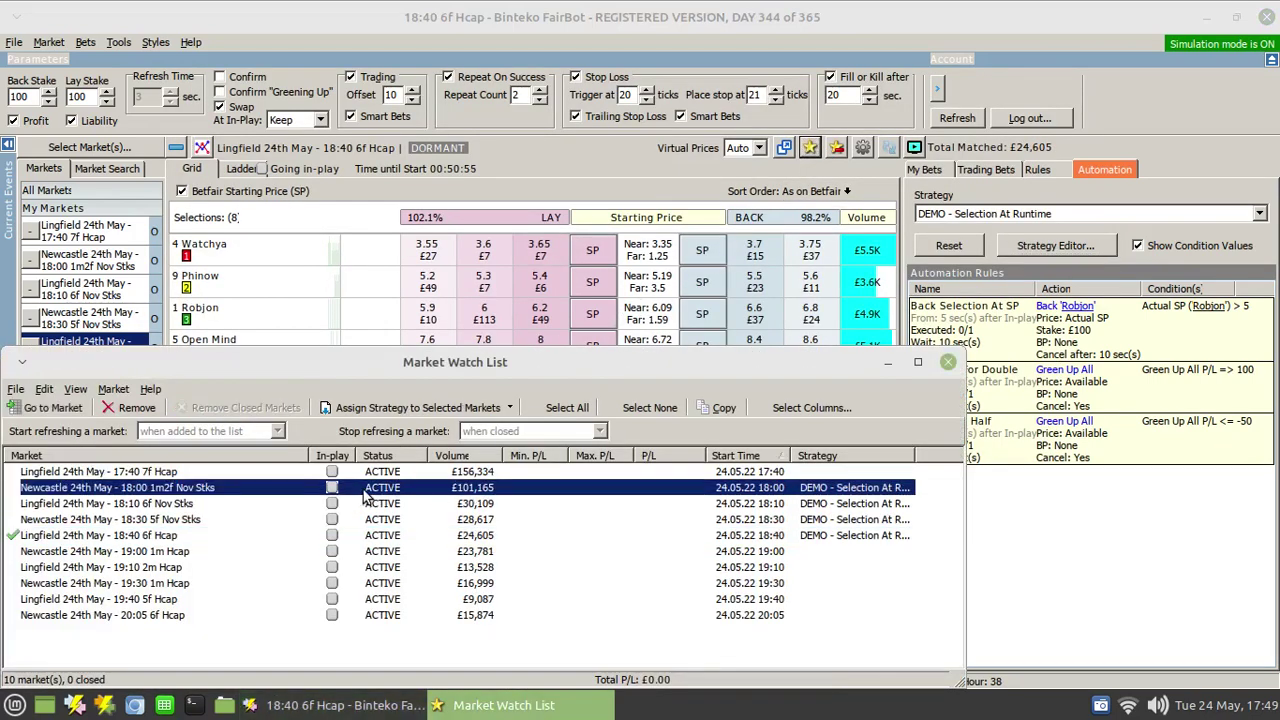
{"action": "left_click", "coordinate": [945, 363]}
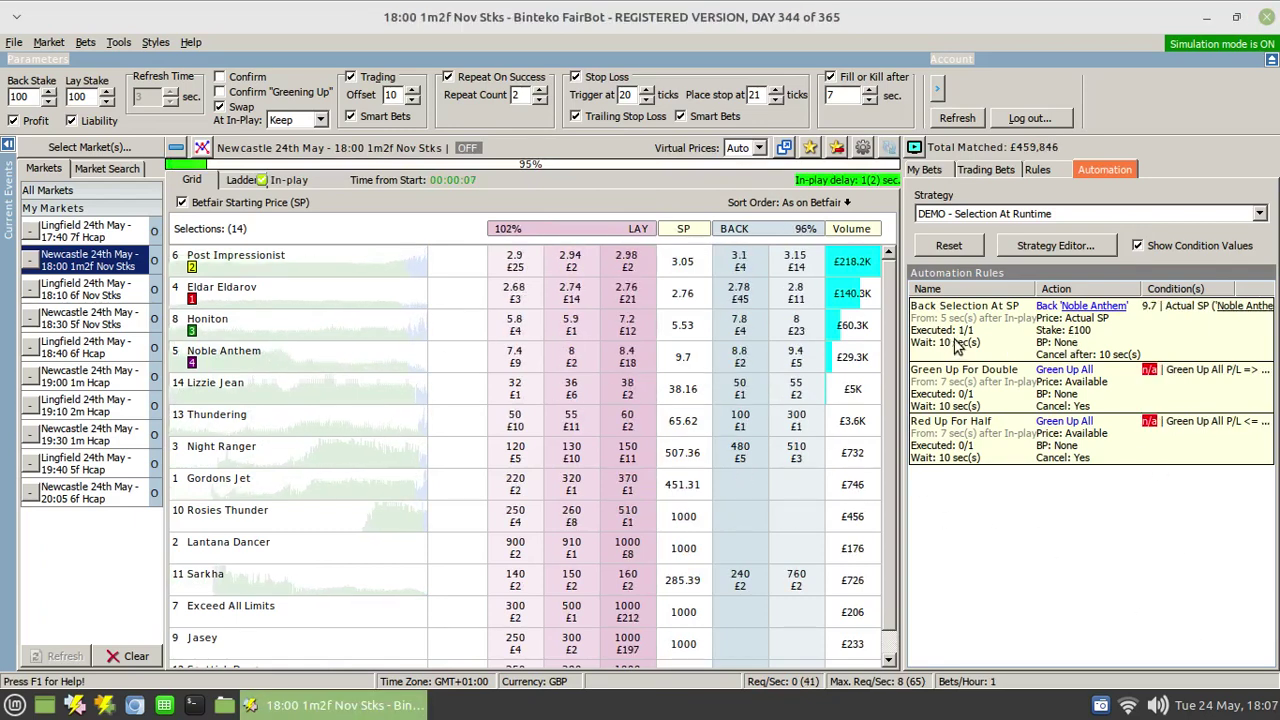
{"action": "left_click", "coordinate": [925, 171]}
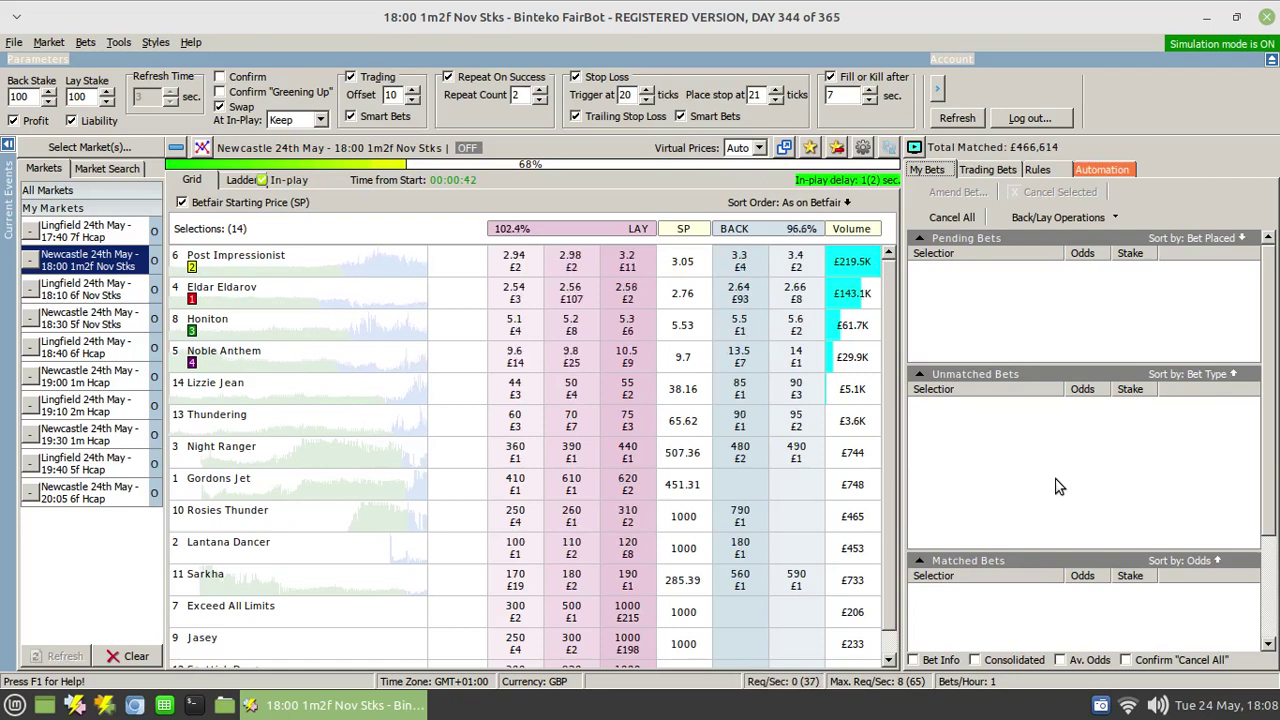
{"action": "left_click", "coordinate": [1106, 171]}
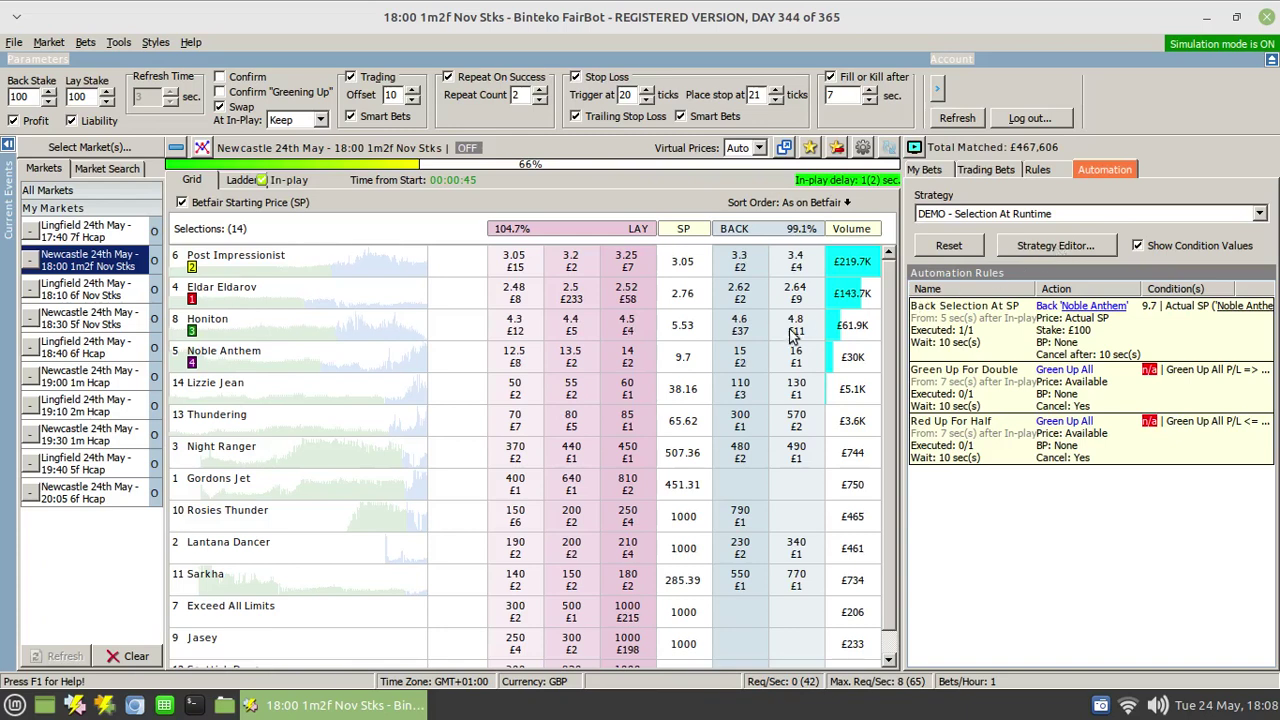
- Review the action and condition settings of the strategy's Back Selection At SP rule, leaving the rule and the Strategy Editor without saving changes
{"action": "left_click", "coordinate": [1055, 245]}
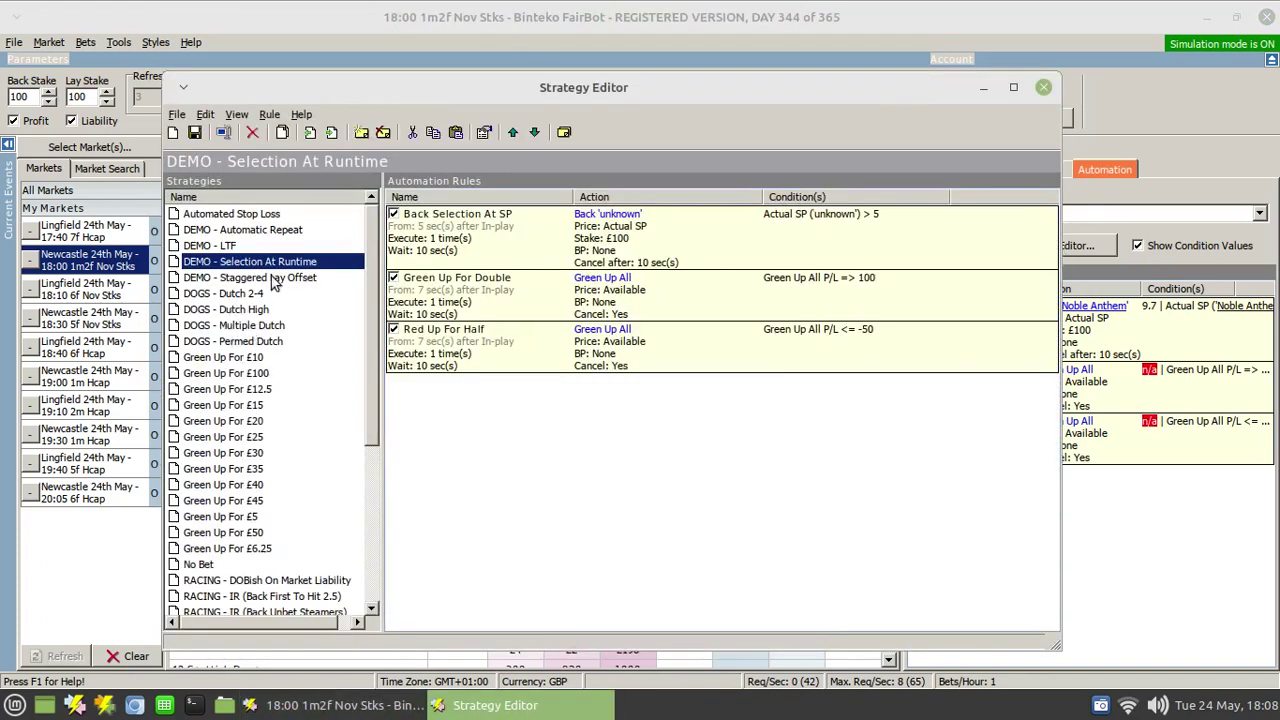
{"action": "right_click", "coordinate": [512, 240]}
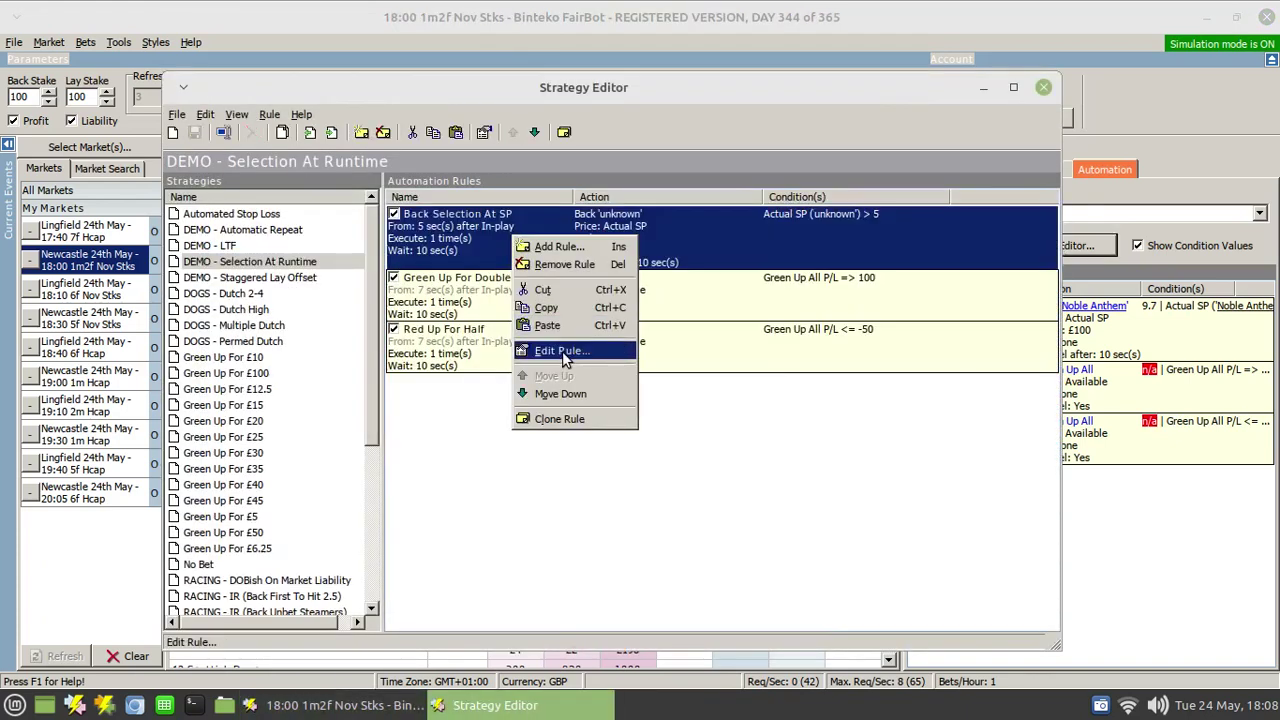
{"action": "left_click", "coordinate": [565, 428]}
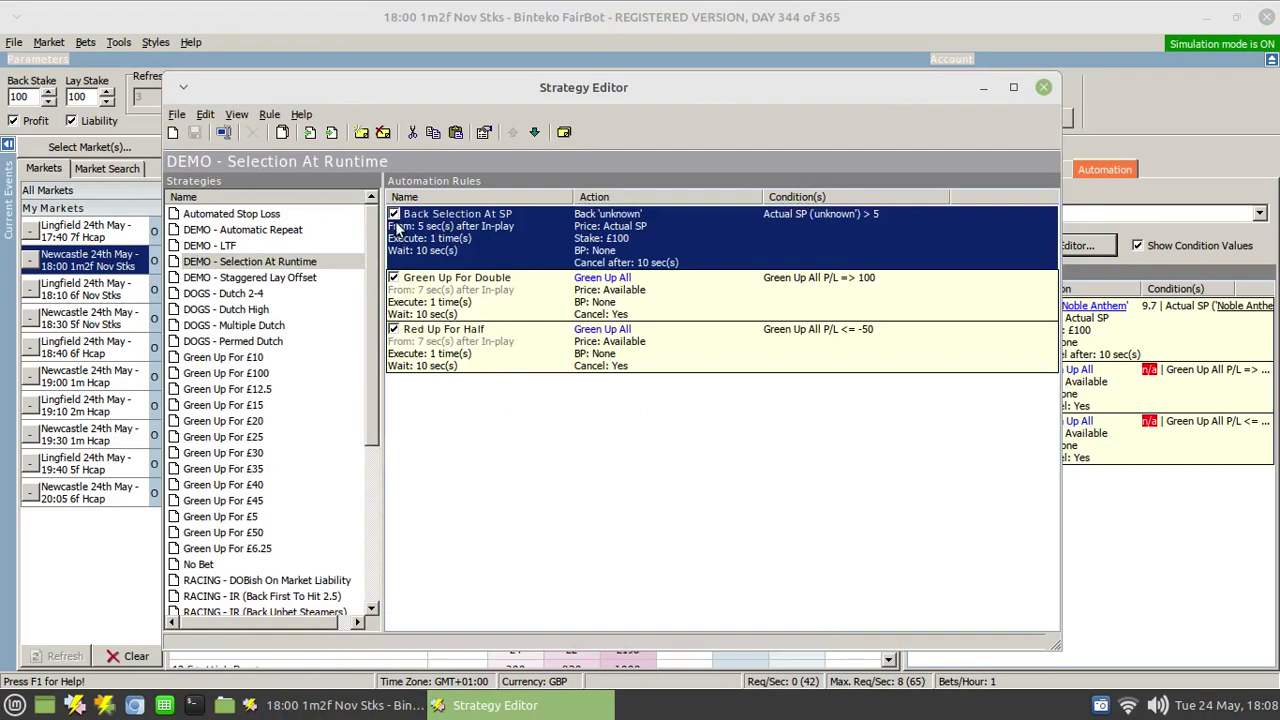
{"action": "double_click", "coordinate": [398, 229]}
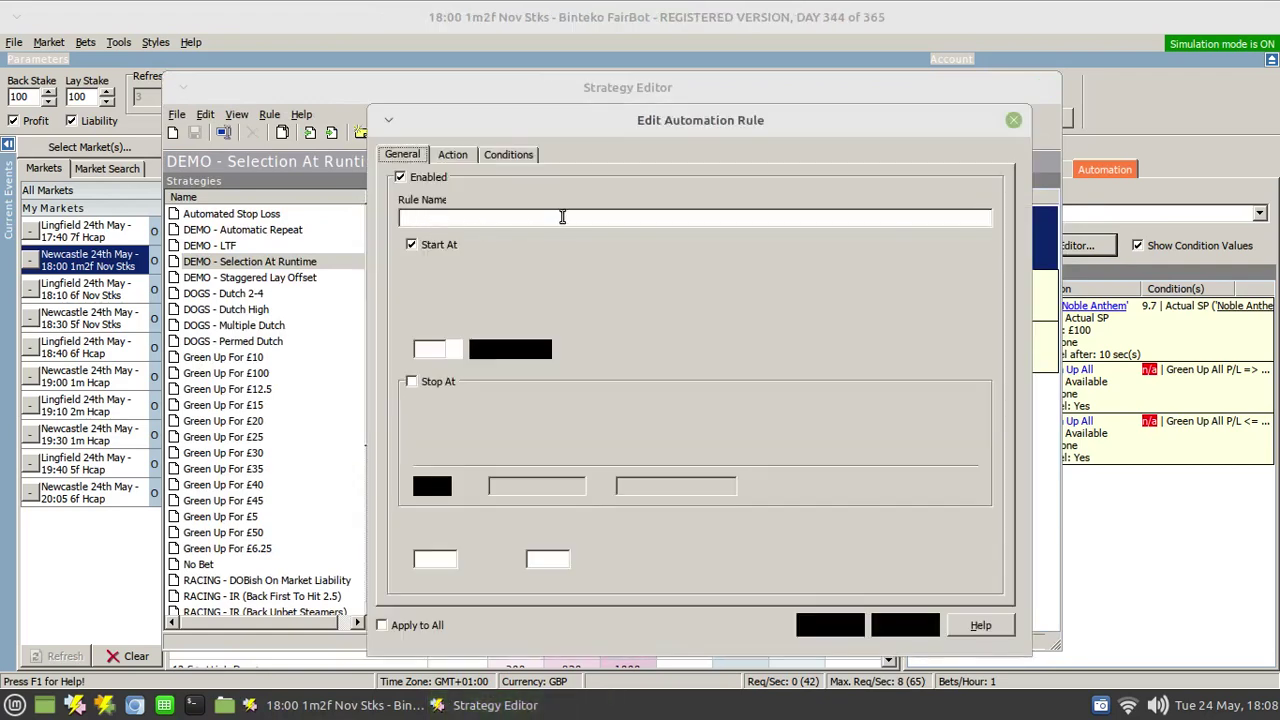
{"action": "left_click", "coordinate": [453, 155]}
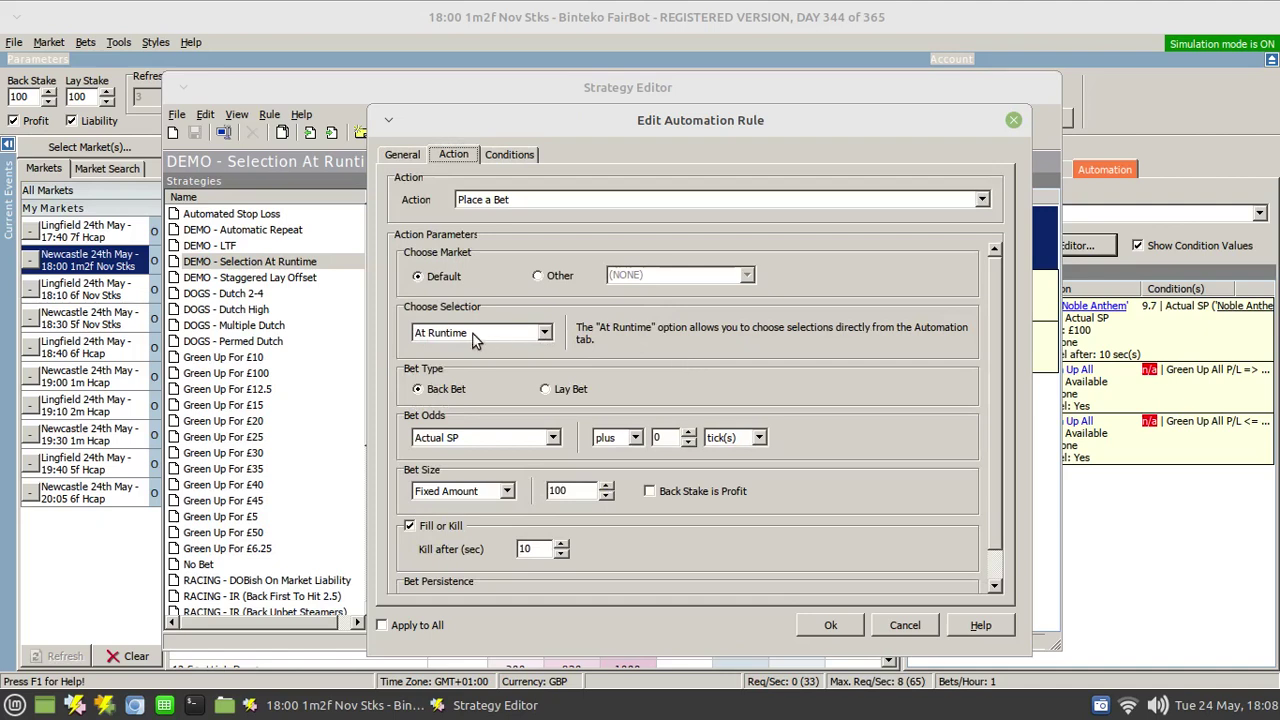
{"action": "left_click", "coordinate": [510, 158]}
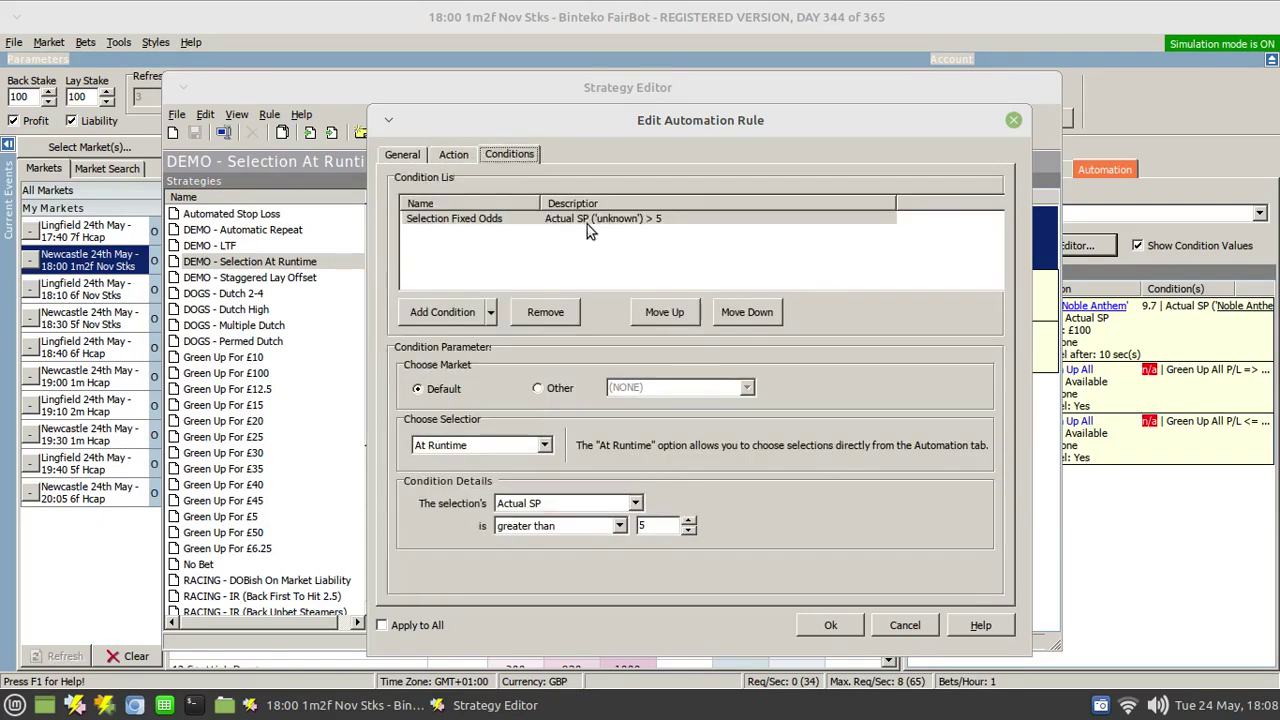
{"action": "left_click", "coordinate": [905, 625]}
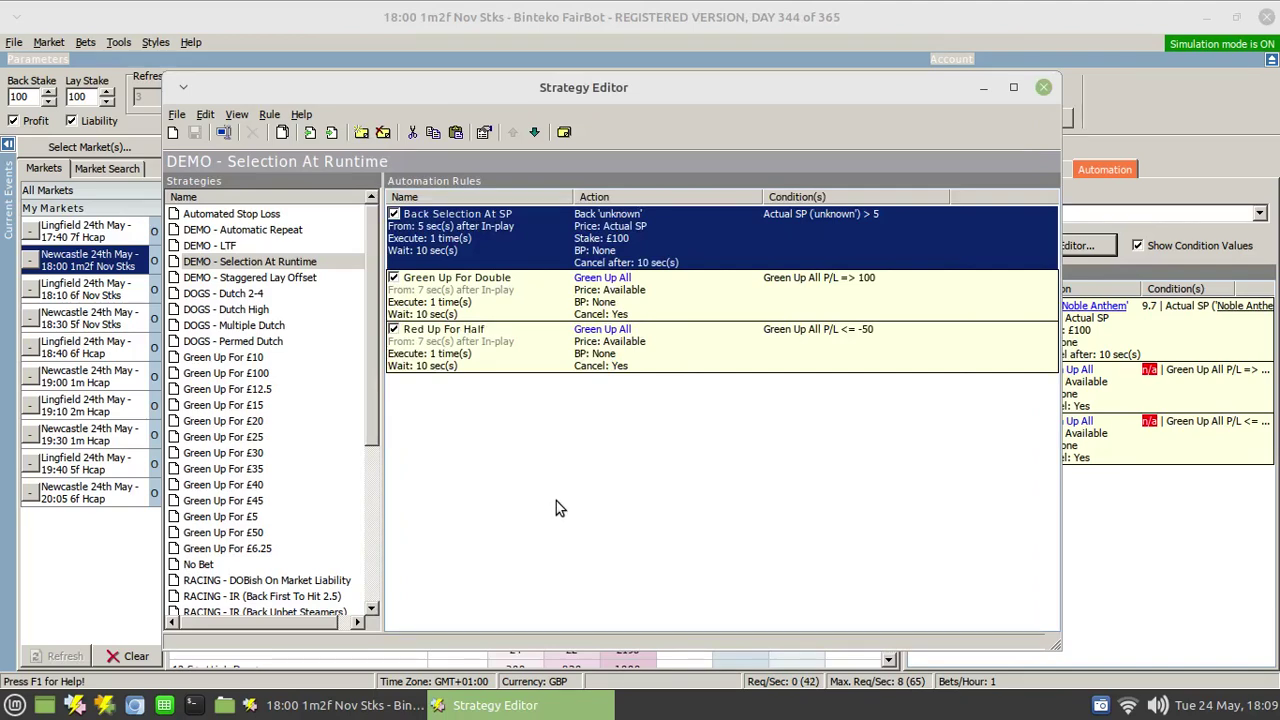
{"action": "left_click", "coordinate": [1043, 88]}
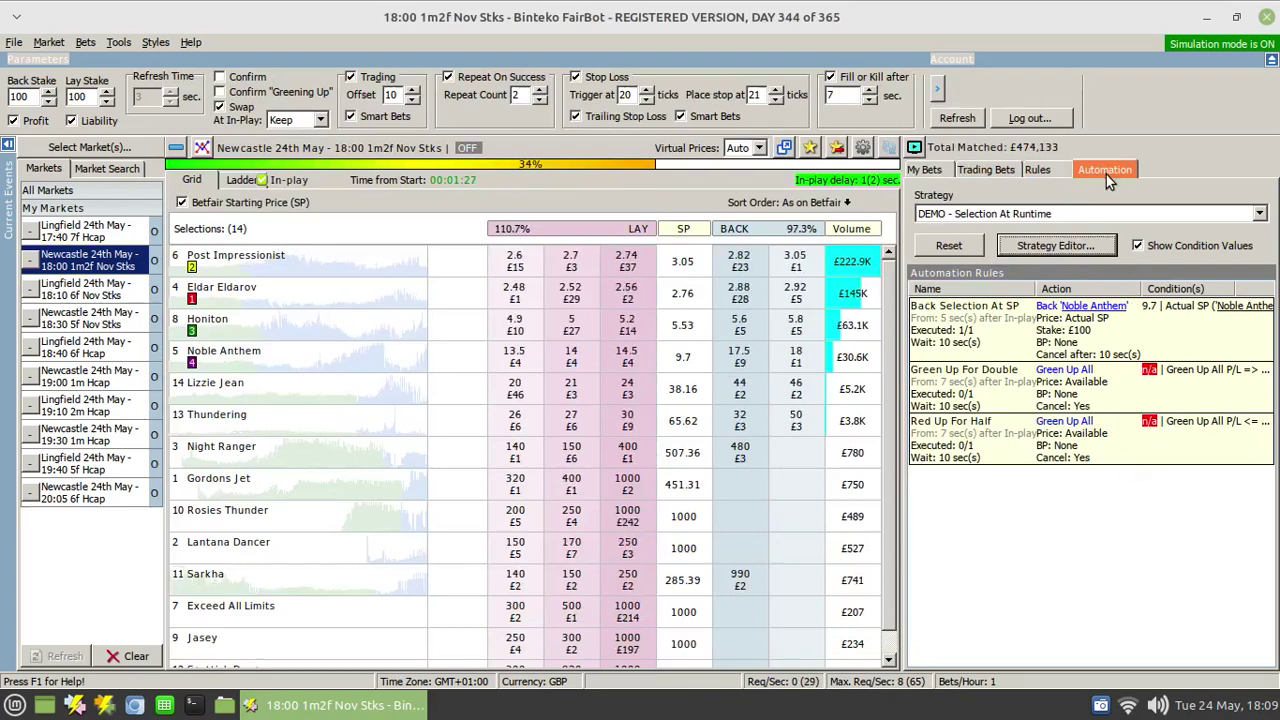
- View the runners available as the Back Selection At SP action's selection for the Newcastle 18:00 market, without choosing a different one
{"action": "left_click", "coordinate": [1096, 307]}
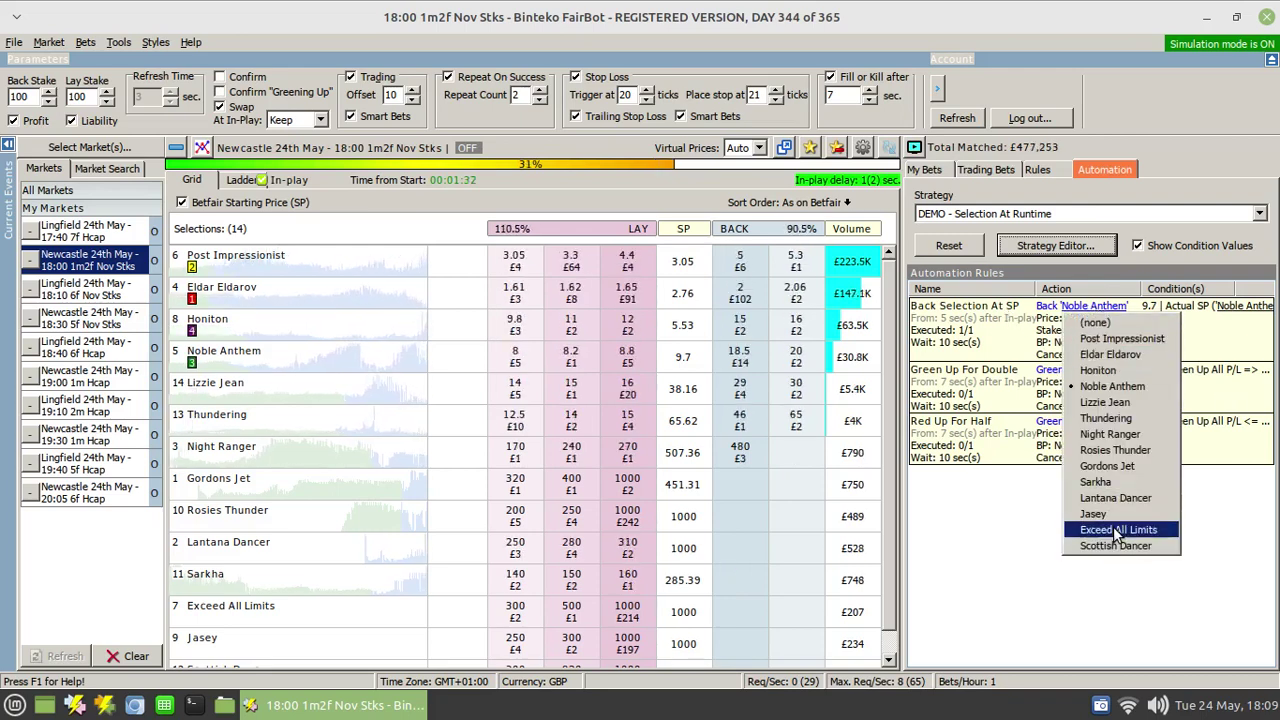
{"action": "left_click", "coordinate": [1035, 586]}
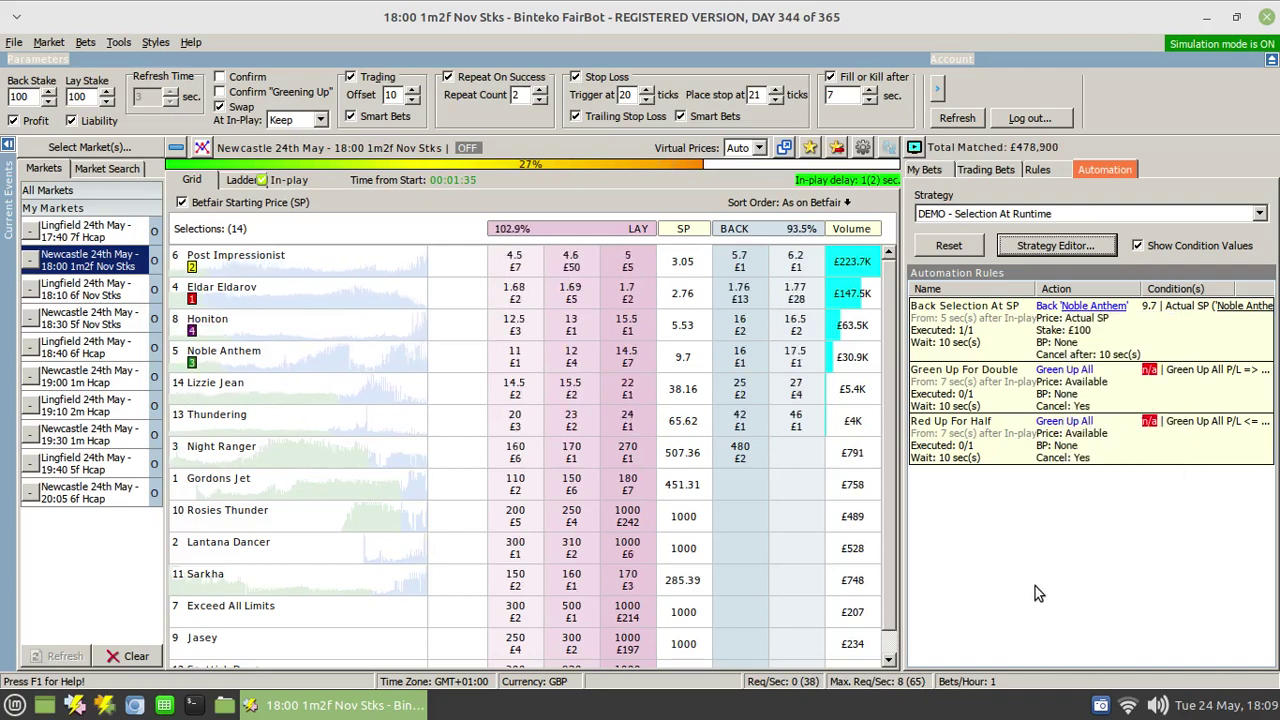